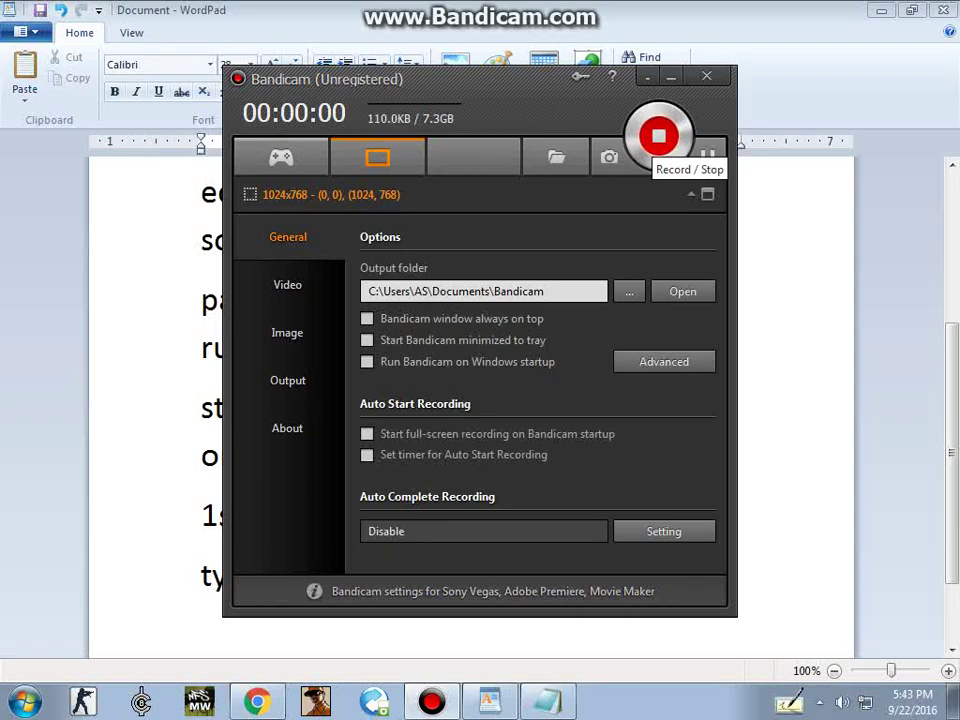
Highlight the opening title lines and the echo definition while reviewing the notes.
{"action": "left_click", "coordinate": [648, 76]}
{"action": "scroll", "coordinate": [470, 400], "scroll_direction": "up", "scroll_amount": 5}
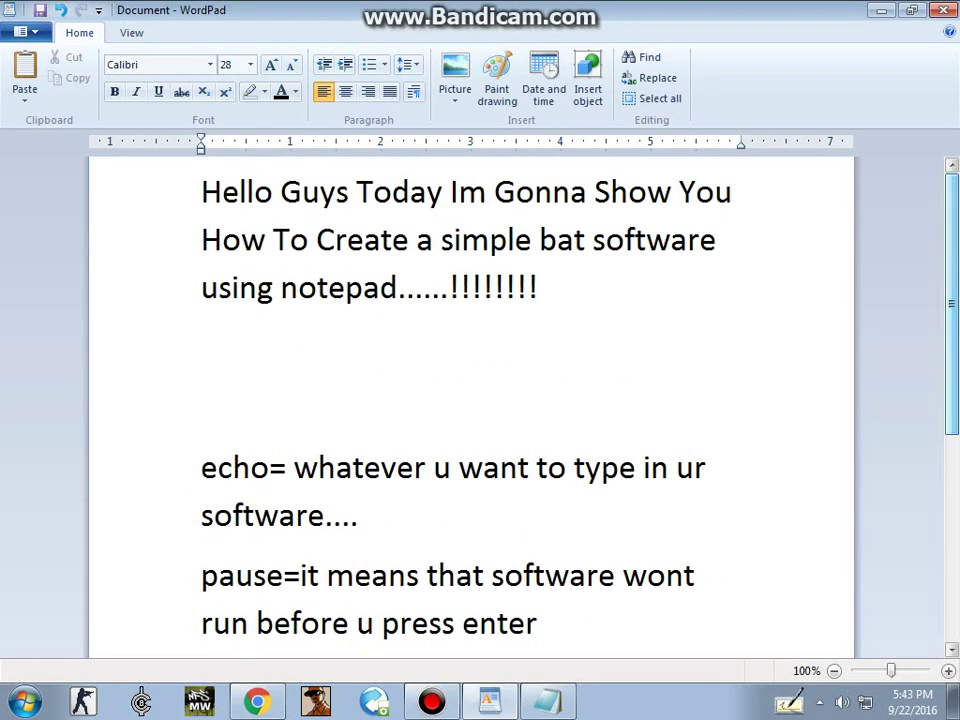
{"action": "key", "text": "shift+End"}
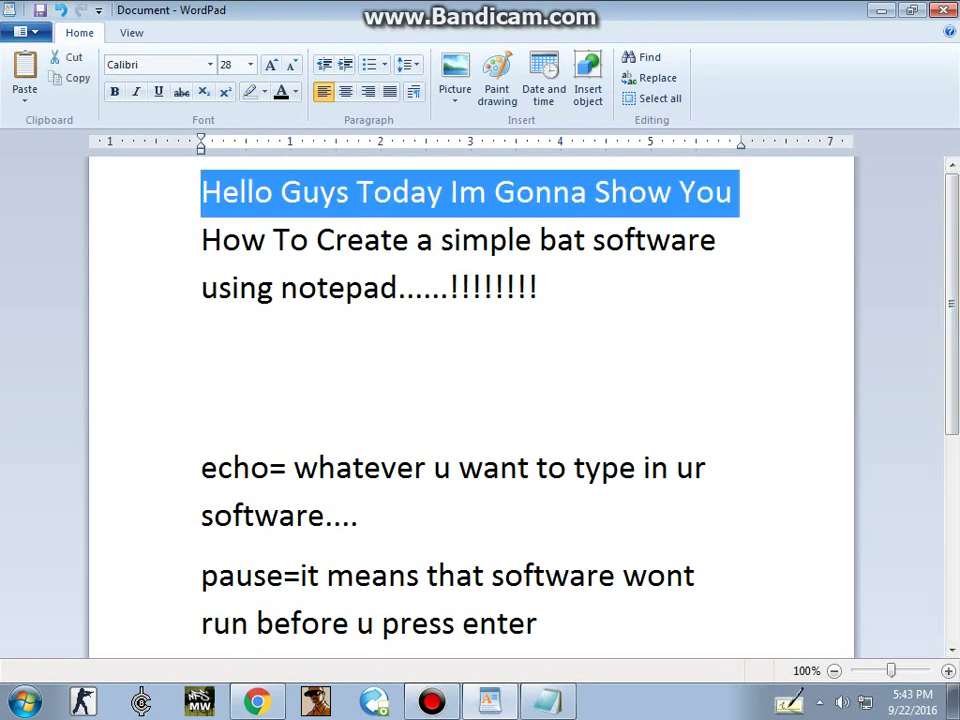
{"action": "left_click", "coordinate": [201, 240]}
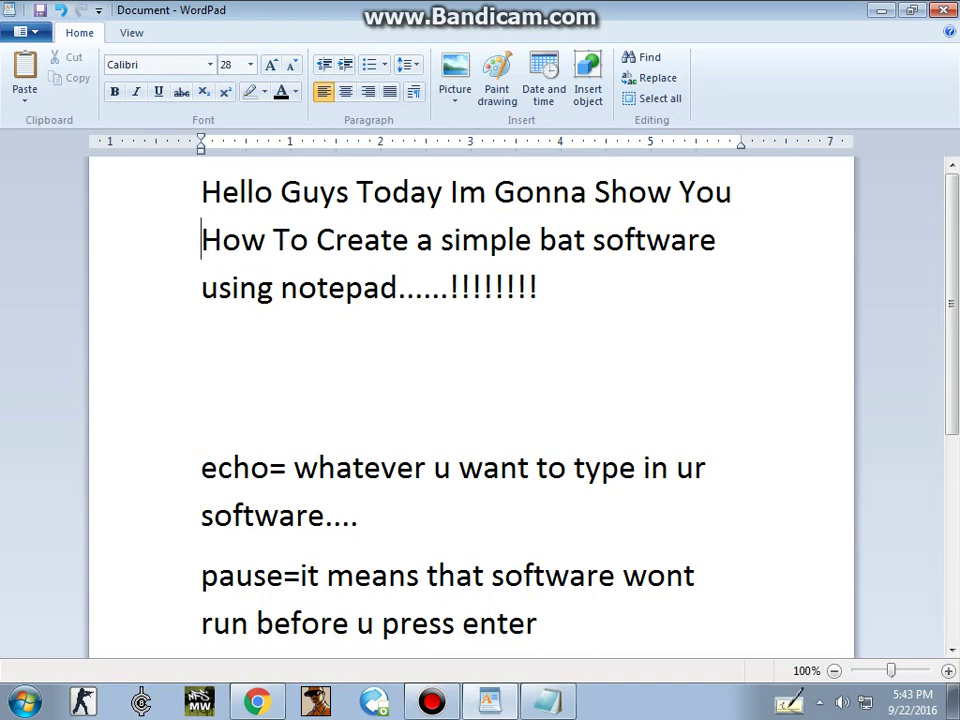
{"action": "key", "text": "shift+Right"}
{"action": "key", "text": "shift+Right"}
{"action": "key", "text": "shift+Right"}
{"action": "key", "text": "shift+Right"}
{"action": "key", "text": "shift+Right"}
{"action": "key", "text": "shift+Right"}
{"action": "key", "text": "shift+Right"}
{"action": "key", "text": "shift+Right"}
{"action": "key", "text": "shift+Right"}
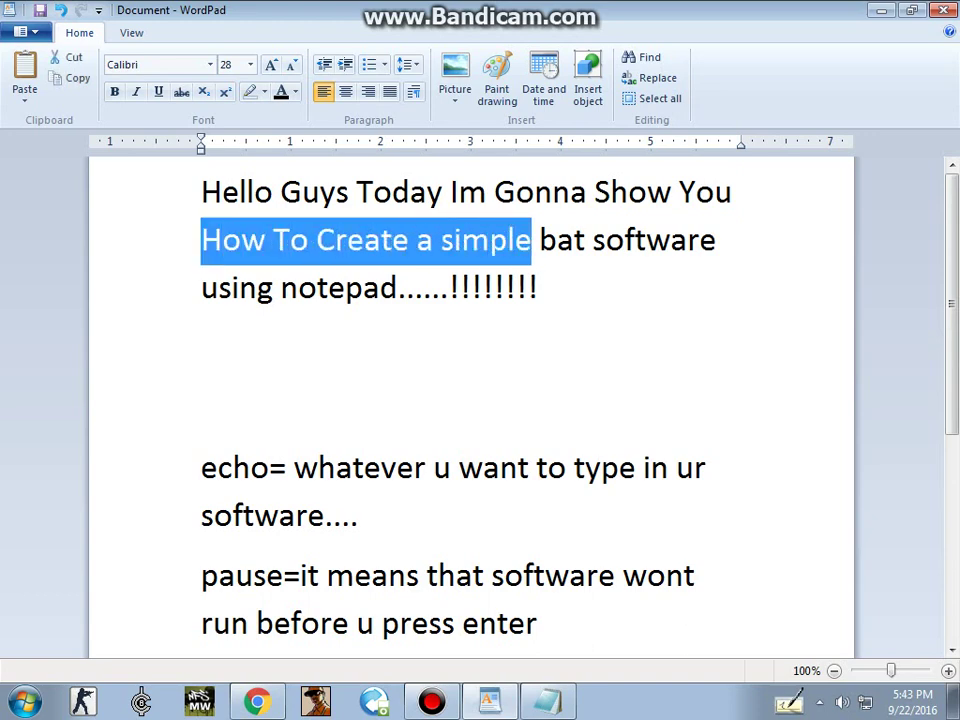
{"action": "left_click", "coordinate": [527, 288]}
{"action": "key", "text": "Down"}
{"action": "key", "text": "Down"}
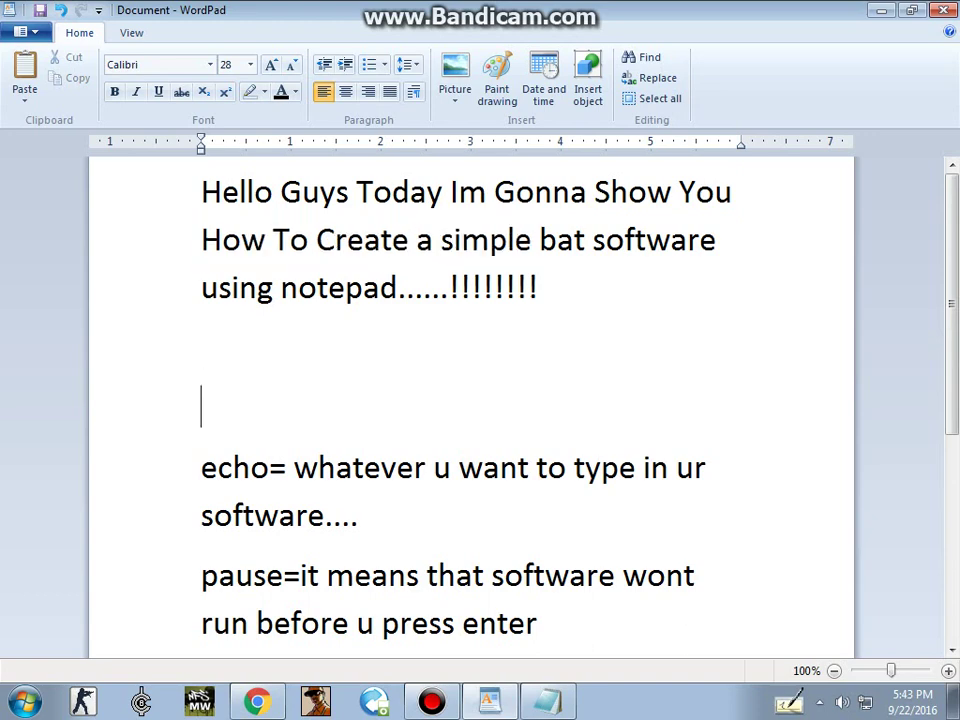
{"action": "key", "text": "Down"}
{"action": "key", "text": "Up"}
{"action": "key", "text": "Down"}
{"action": "key", "text": "shift+Right"}
{"action": "key", "text": "shift+Right"}
{"action": "key", "text": "shift+Right"}
{"action": "key", "text": "shift+Right"}
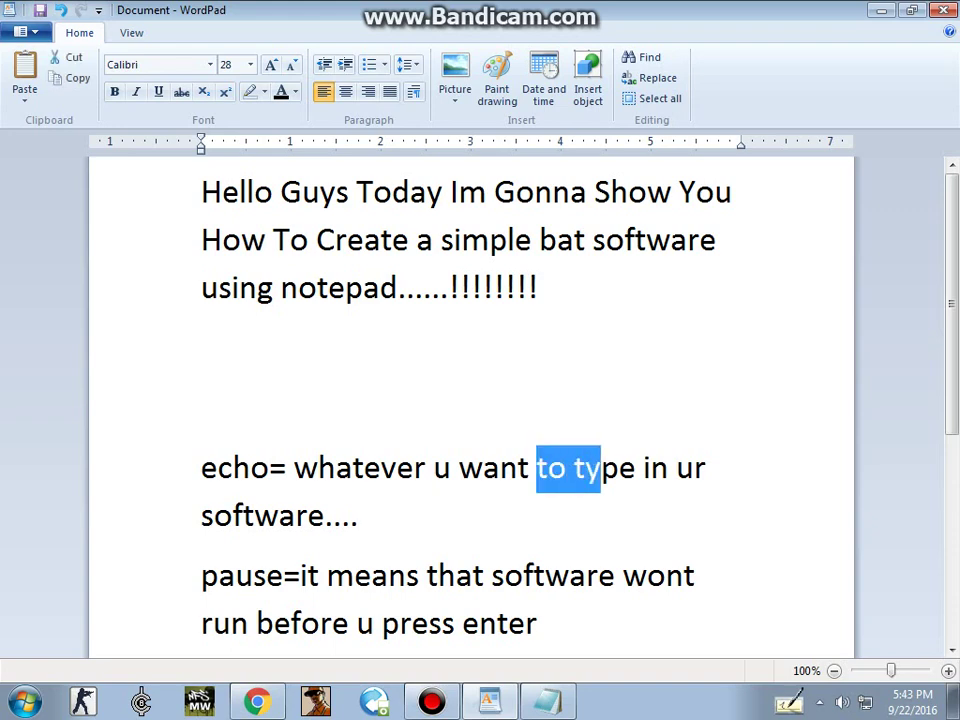
{"action": "key", "text": "shift+Right"}
{"action": "key", "text": "shift+Right"}
{"action": "key", "text": "shift+Left"}
{"action": "key", "text": "shift+Left"}
{"action": "key", "text": "shift+Left"}
{"action": "key", "text": "shift+Left"}
{"action": "key", "text": "shift+Left"}
{"action": "key", "text": "shift+Left"}
{"action": "key", "text": "shift+Left"}
{"action": "key", "text": "shift+Left"}
{"action": "key", "text": "shift+Left"}
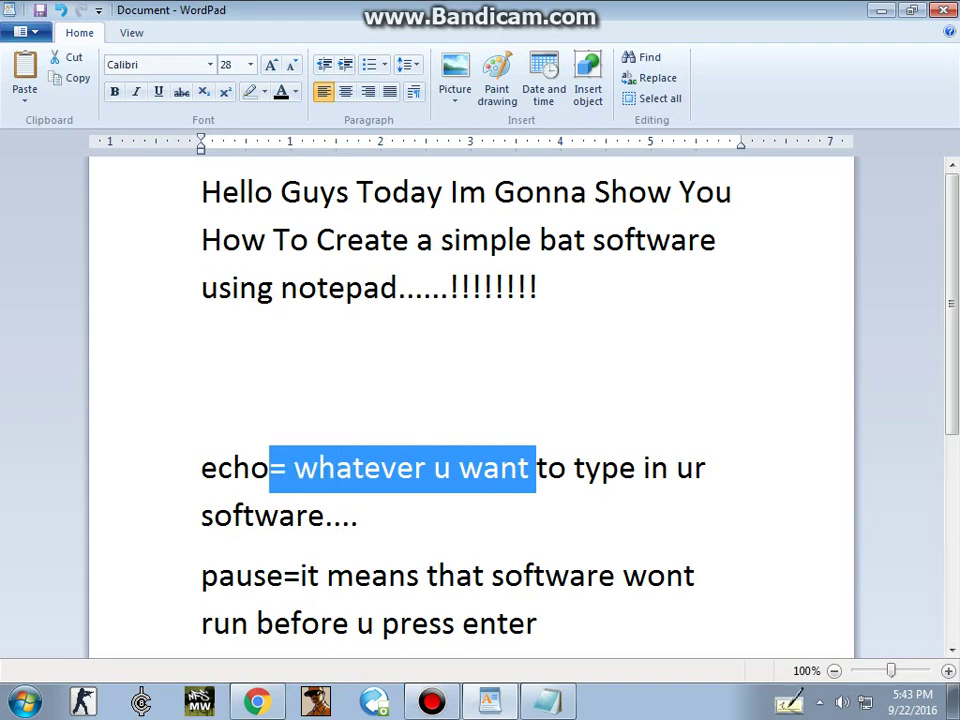
Highlight the pause and start definitions, then the 'Open Notepad.' step.
{"action": "key", "text": "shift+Right"}
{"action": "key", "text": "shift+Right"}
{"action": "key", "text": "shift+Right"}
{"action": "key", "text": "shift+Down"}
{"action": "key", "text": "shift+Down"}
{"action": "key", "text": "shift+Down"}
{"action": "key", "text": "shift+Down"}
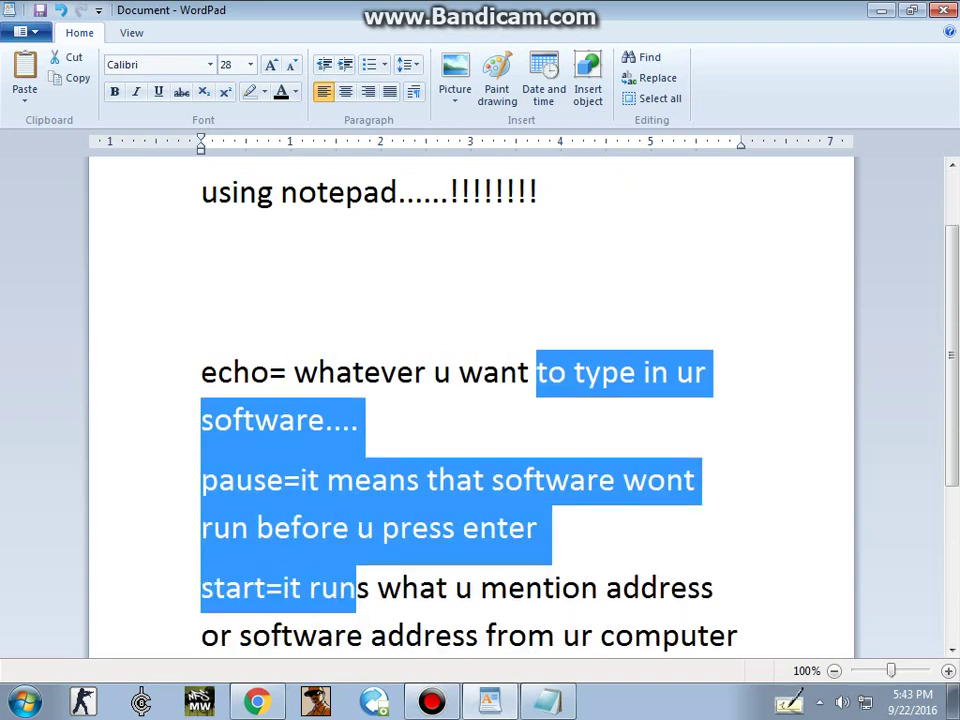
{"action": "key", "text": "shift+Down"}
{"action": "key", "text": "Up"}
{"action": "key", "text": "Up"}
{"action": "key", "text": "Up"}
{"action": "key", "text": "Down"}
{"action": "key", "text": "Down"}
{"action": "key", "text": "Down"}
{"action": "key", "text": "Down"}
{"action": "key", "text": "Down"}
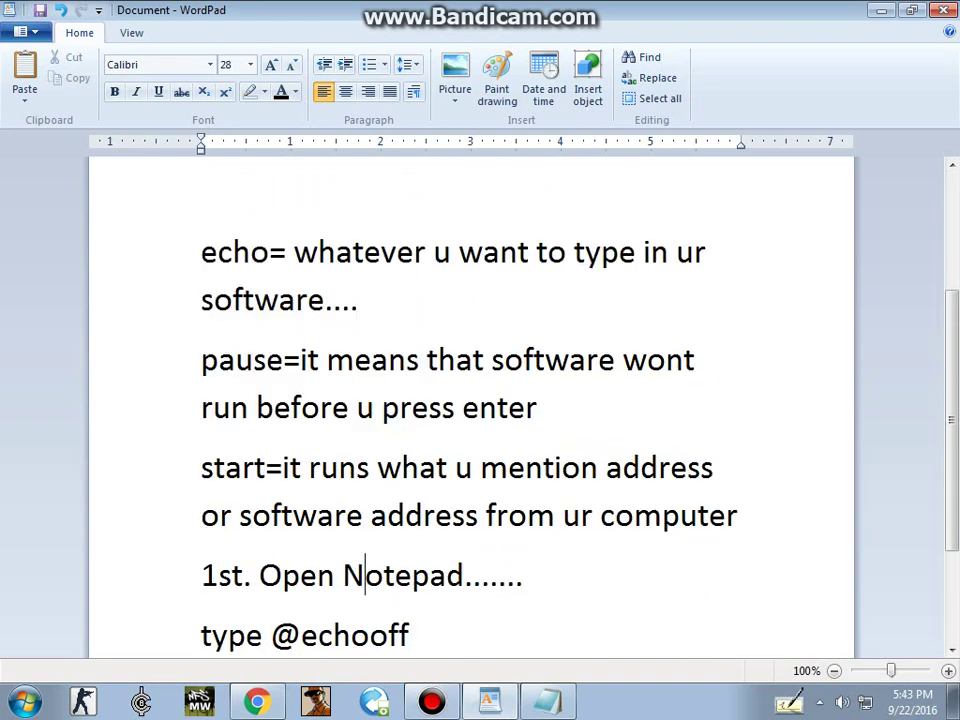
{"action": "key", "text": "Down"}
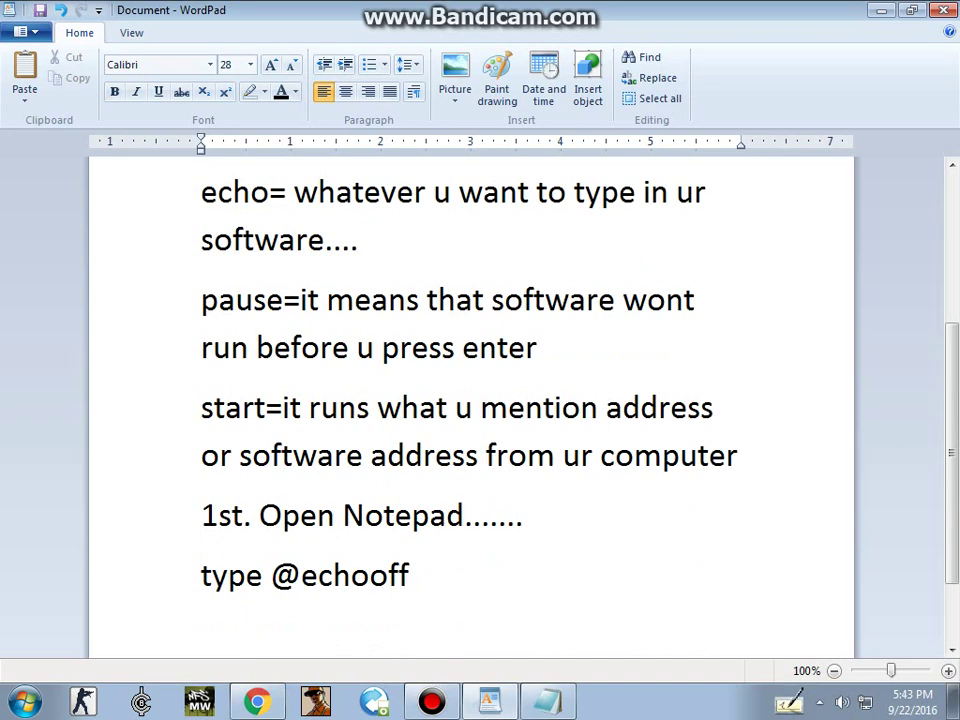
{"action": "key", "text": "Up"}
{"action": "key", "text": "Left"}
{"action": "key", "text": "Left"}
{"action": "key", "text": "Left"}
{"action": "key", "text": "shift+Right"}
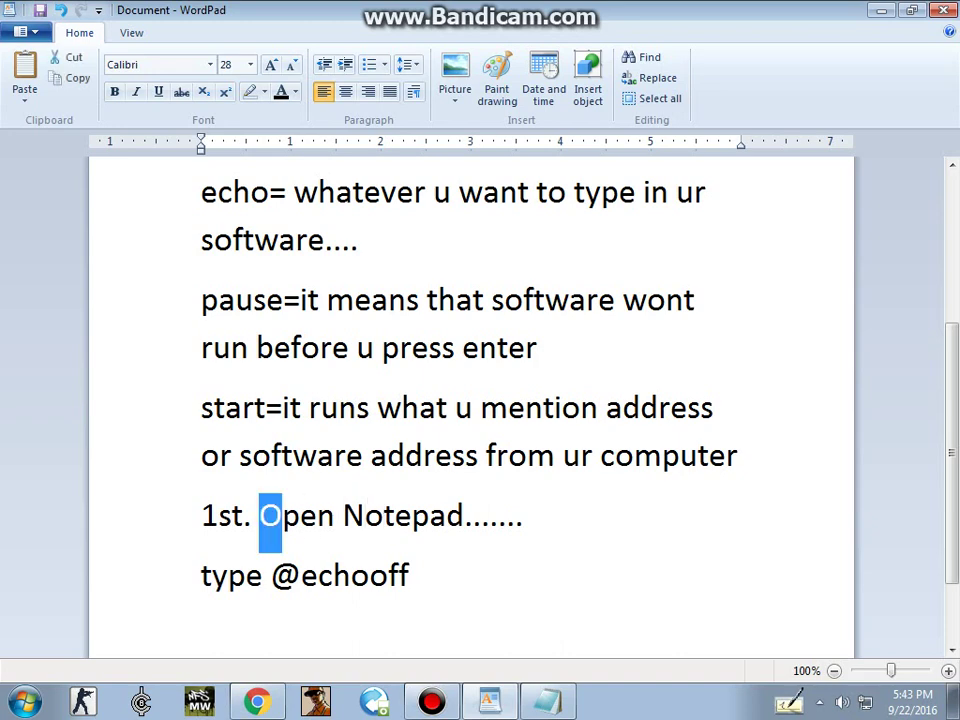
{"action": "key", "text": "shift+Right"}
{"action": "key", "text": "shift+Right"}
{"action": "key", "text": "shift+Right"}
{"action": "key", "text": "shift+Right"}
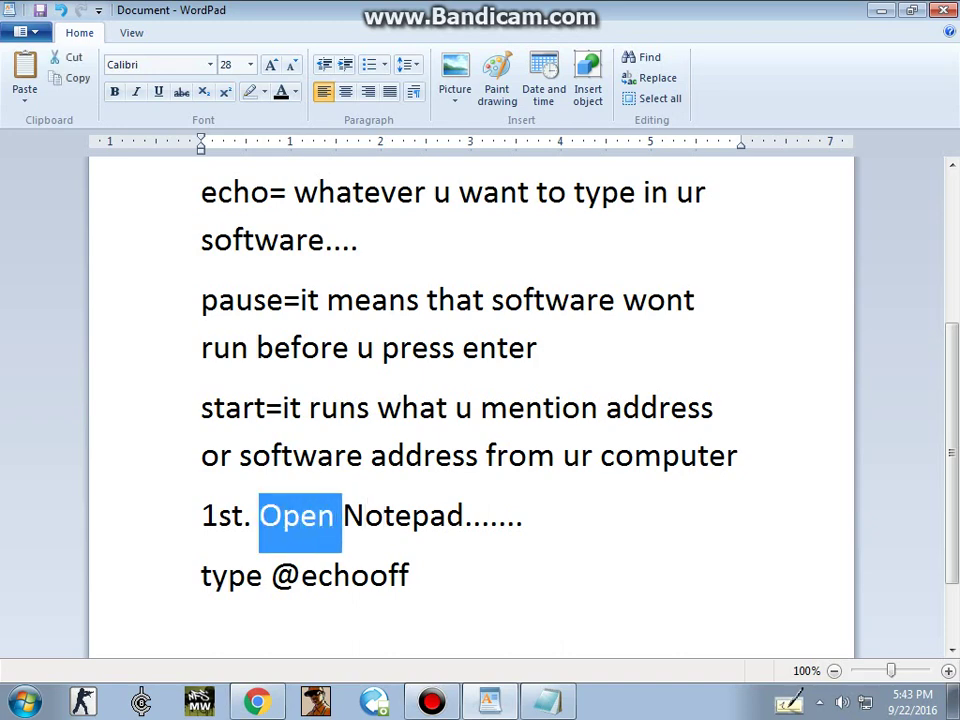
{"action": "key", "text": "shift+Right"}
{"action": "key", "text": "shift+Right"}
{"action": "key", "text": "shift+Right"}
{"action": "key", "text": "shift+Right"}
{"action": "key", "text": "shift+Right"}
{"action": "key", "text": "shift+Right"}
{"action": "key", "text": "shift+Right"}
{"action": "key", "text": "shift+Right"}
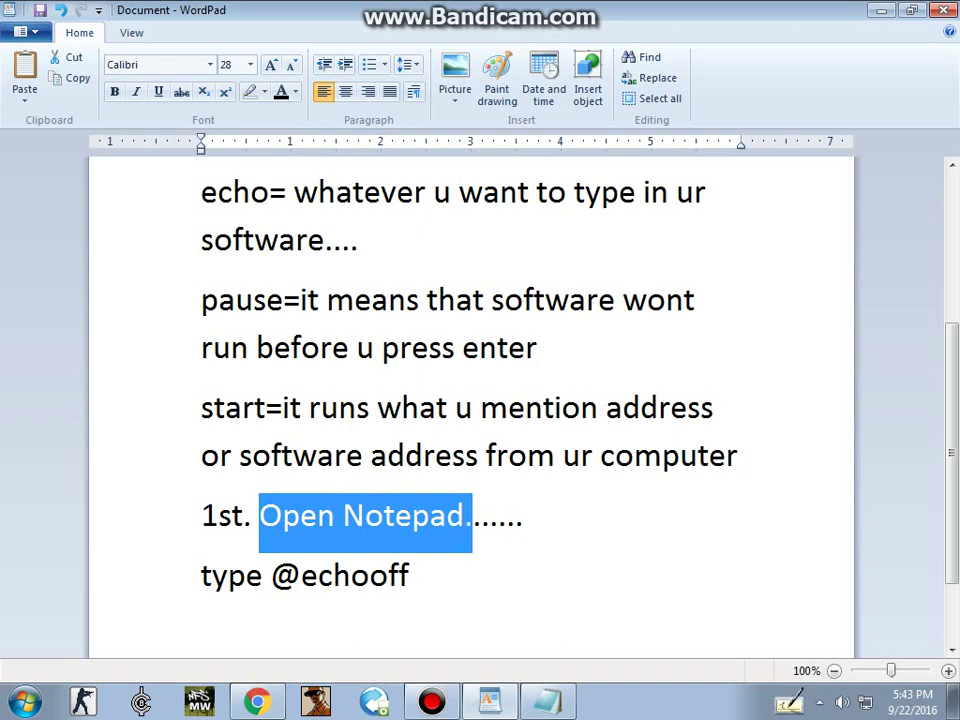
{"action": "key", "text": "shift+Right"}
{"action": "key", "text": "shift+Right"}
{"action": "key", "text": "Down"}
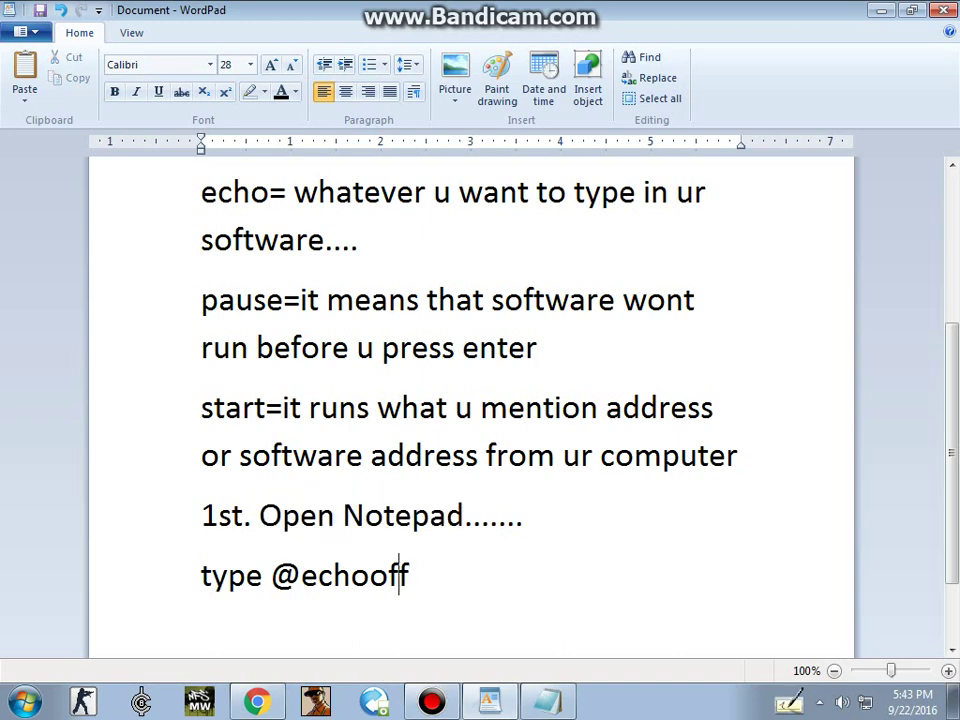
{"action": "left_click", "coordinate": [389, 577]}
{"action": "key", "text": "Left"}
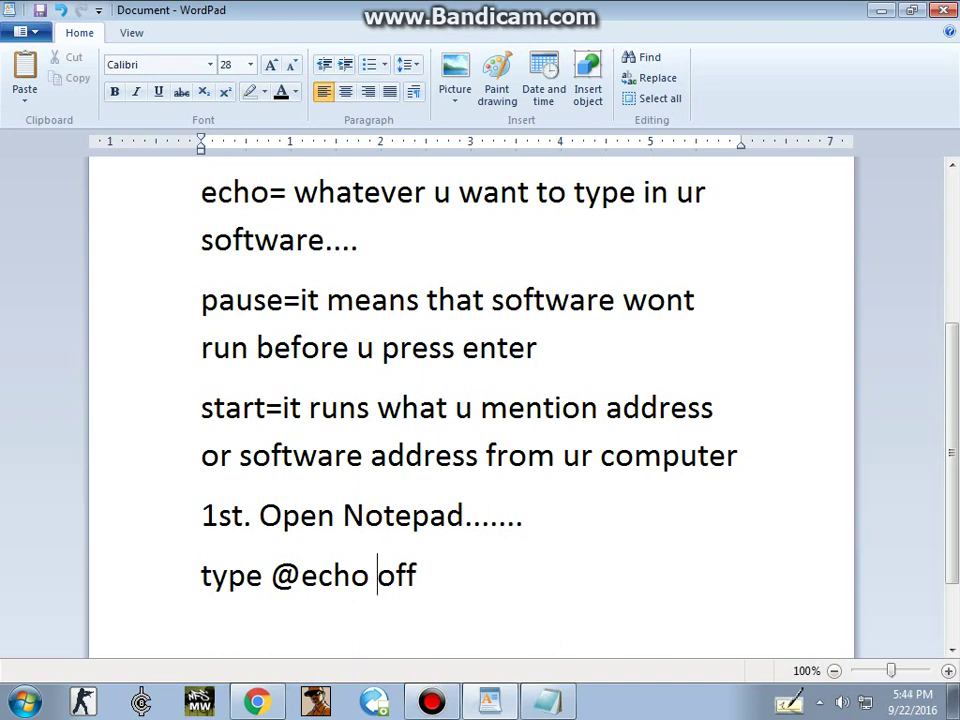
{"action": "scroll", "coordinate": [470, 400], "scroll_direction": "down", "scroll_amount": 2}
{"action": "left_click", "coordinate": [417, 474]}
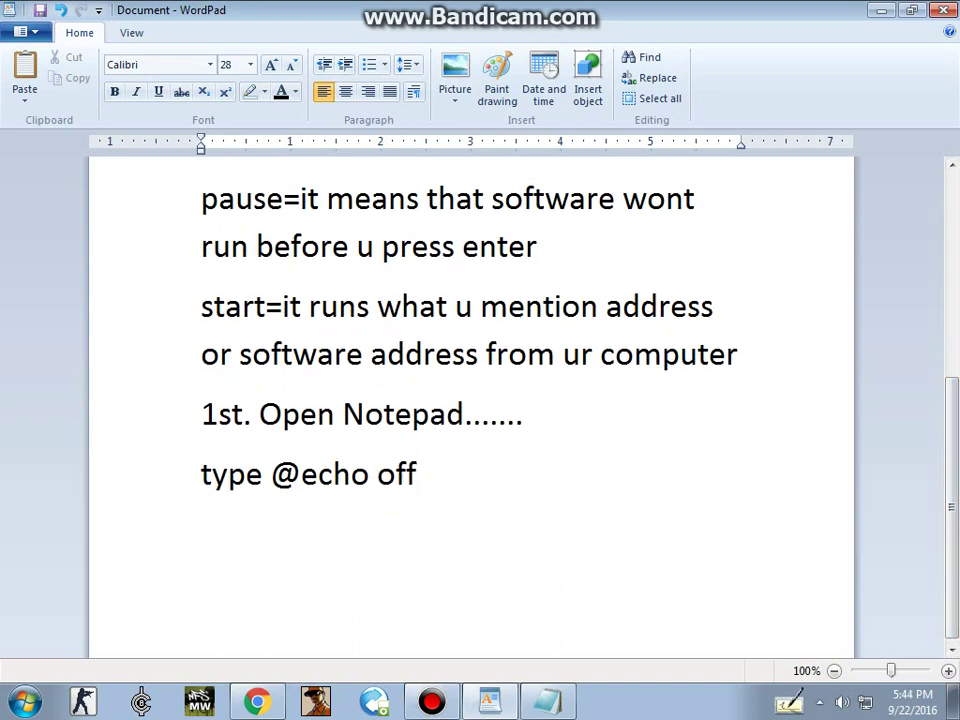
Add step '2nd. type echo and then press space and type whatever u want to type....' on its own line.
{"action": "key", "text": "Return"}
{"action": "type", "text": "2nd. "}
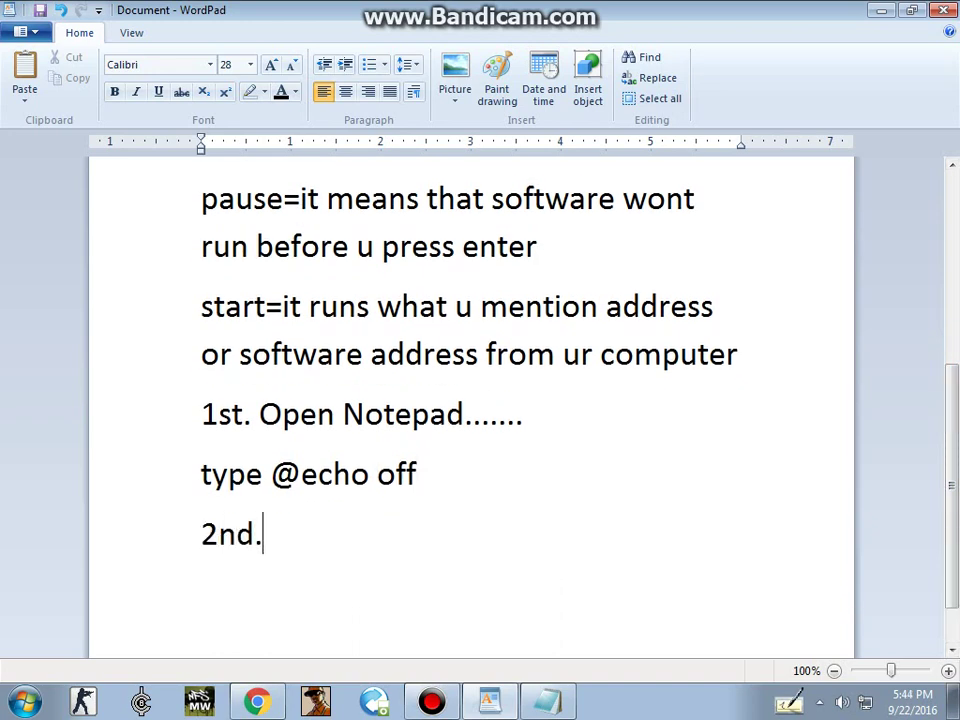
{"action": "type", "text": "type"}
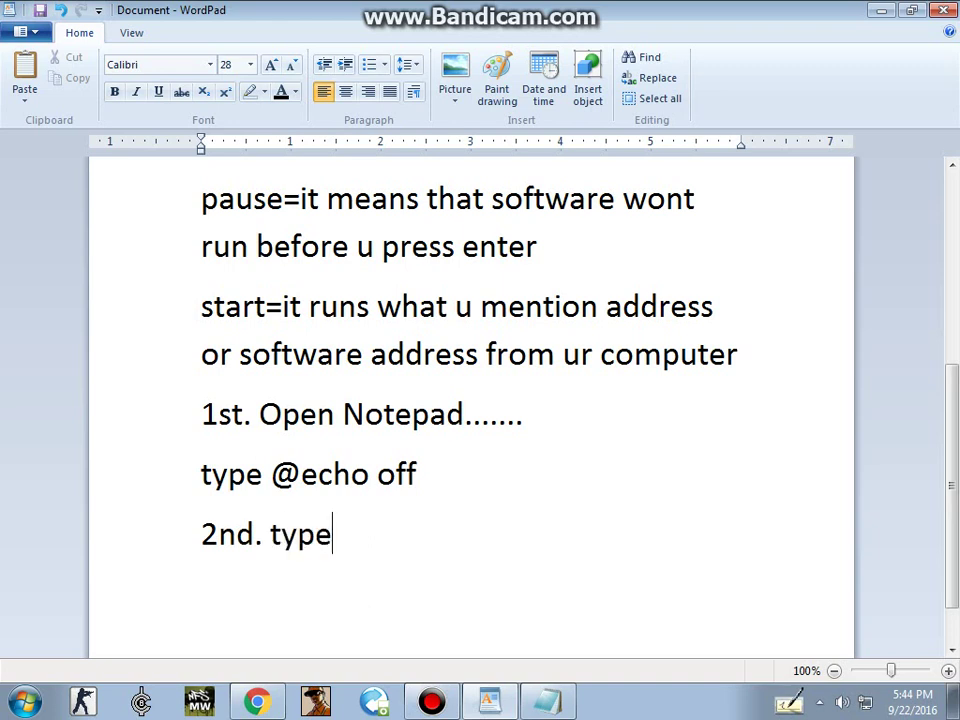
{"action": "type", "text": " echo"}
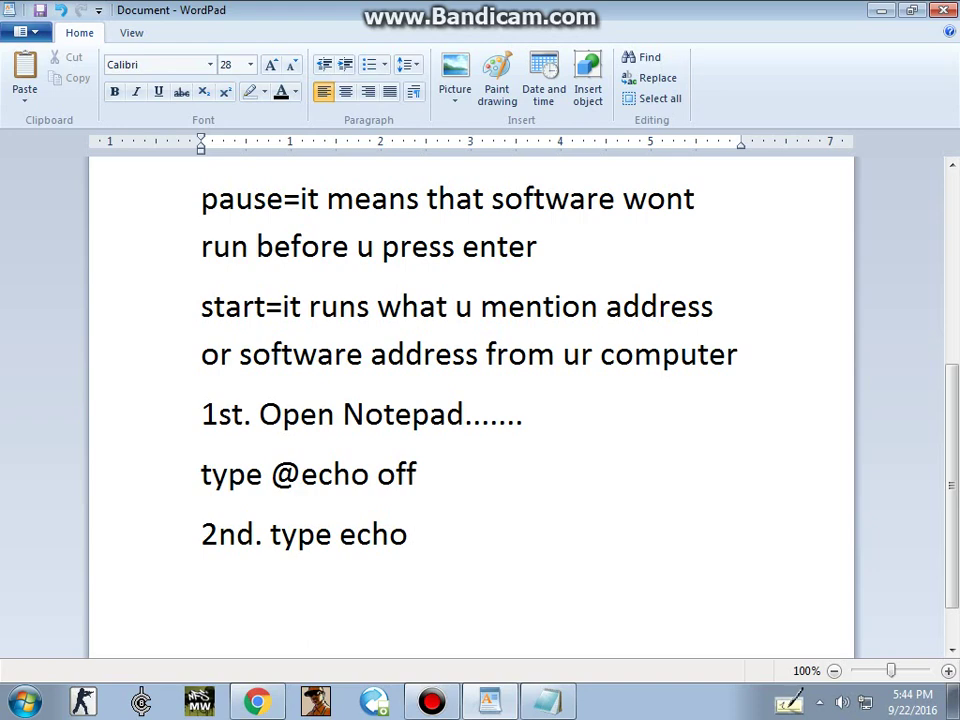
{"action": "type", "text": " and "}
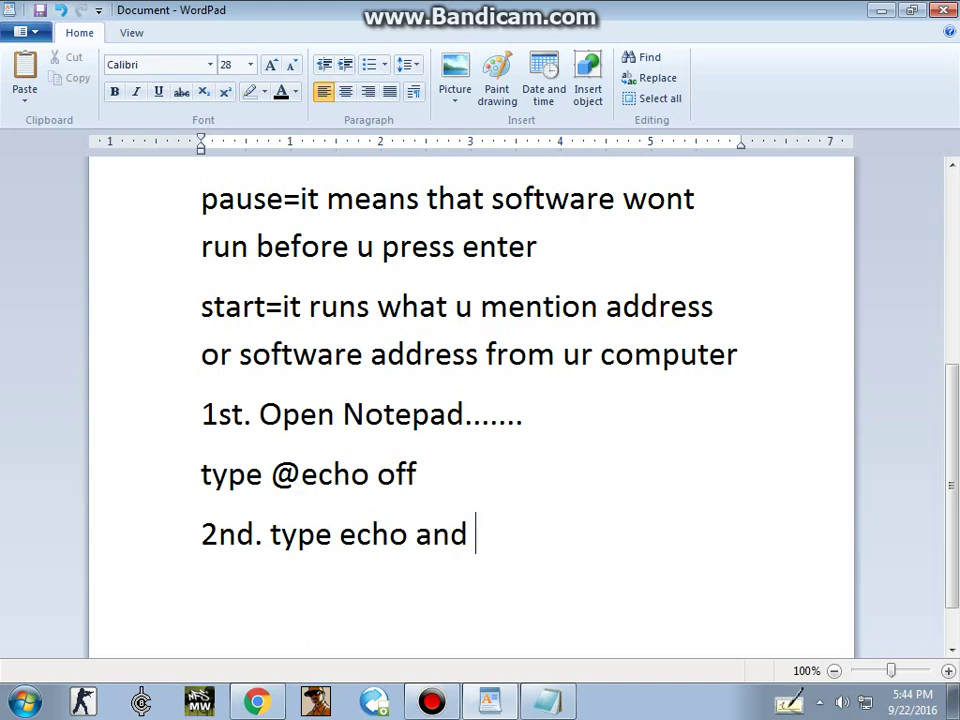
{"action": "type", "text": "then pres"}
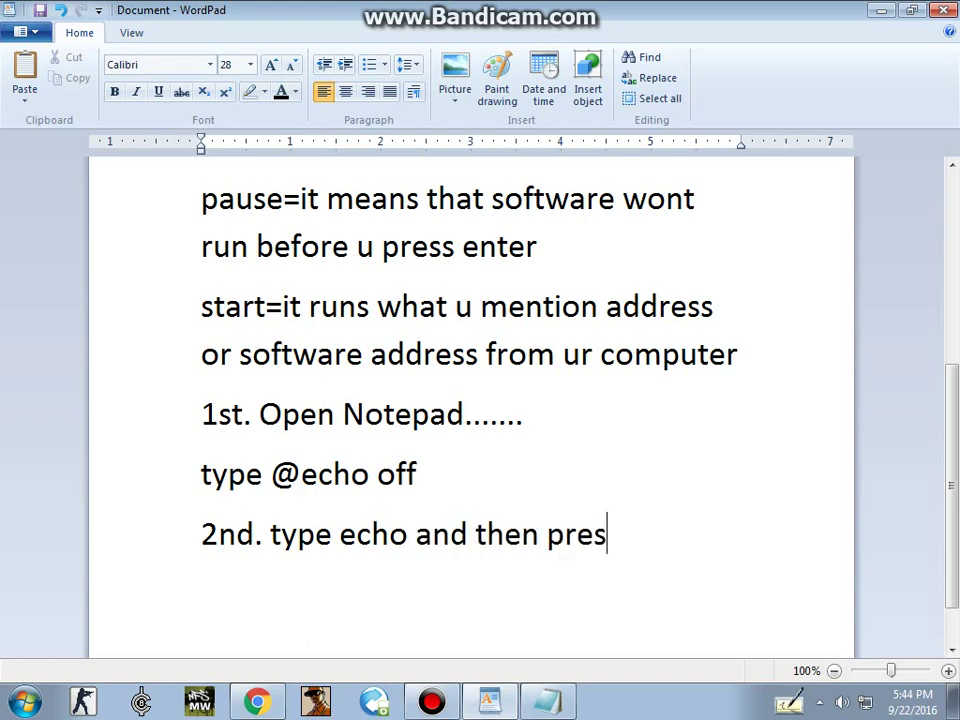
{"action": "type", "text": "s space and"}
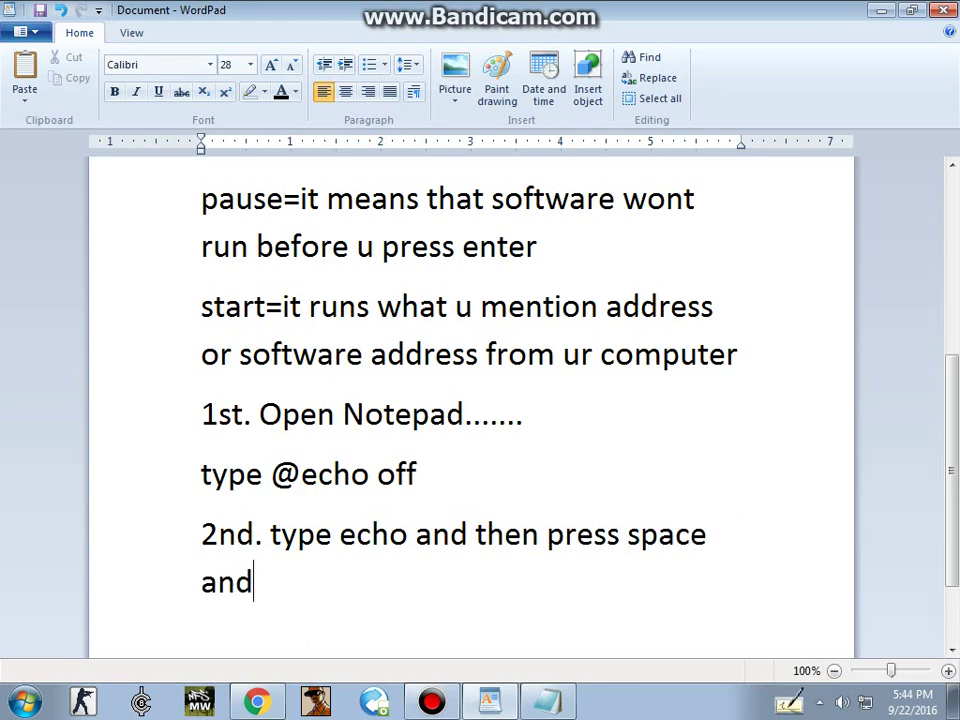
{"action": "type", "text": " type whatev"}
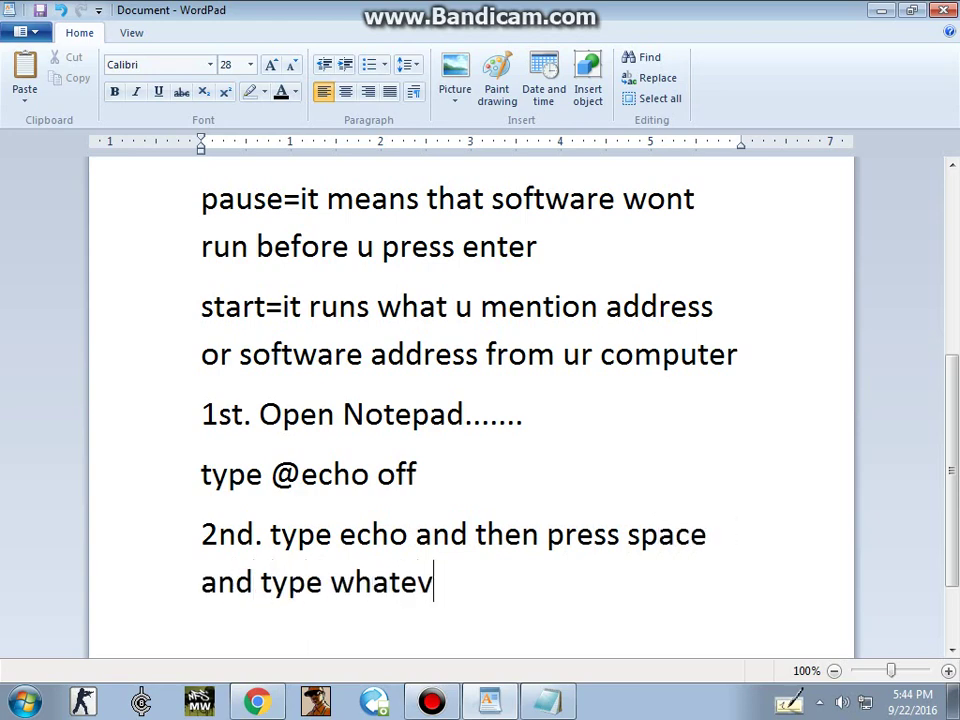
{"action": "type", "text": "er u want t"}
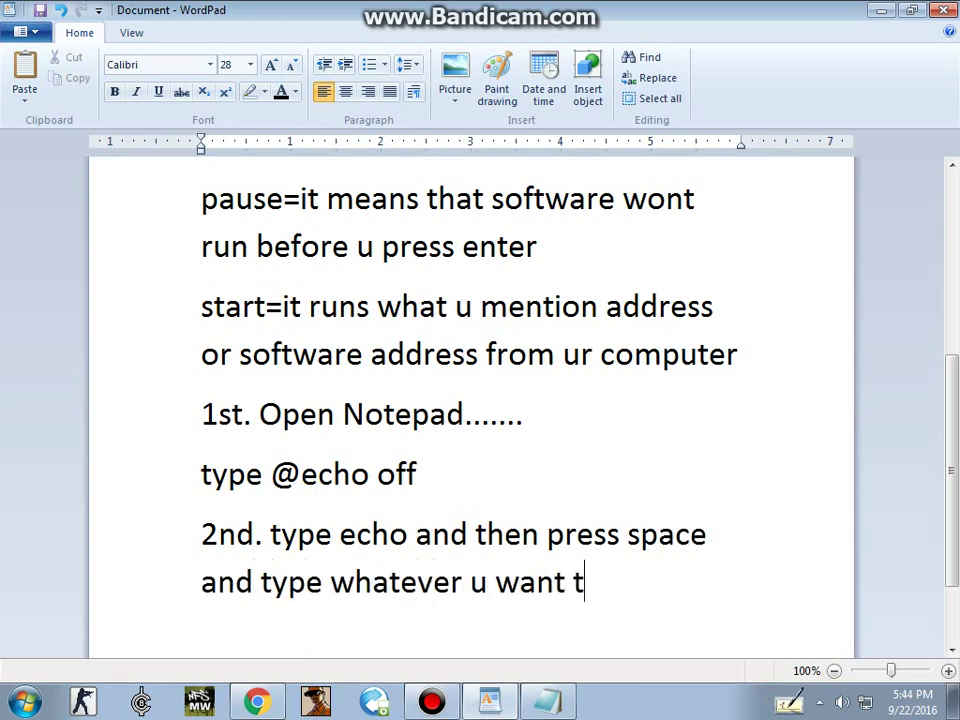
{"action": "type", "text": "o type.."}
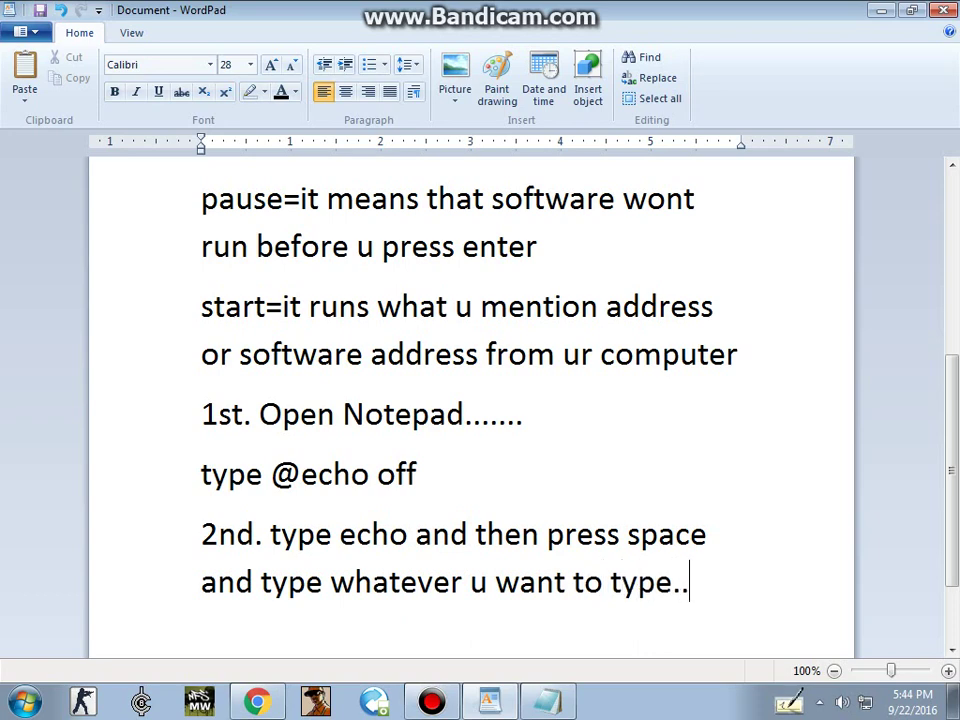
{"action": "type", "text": ".."}
{"action": "key", "text": "Return"}
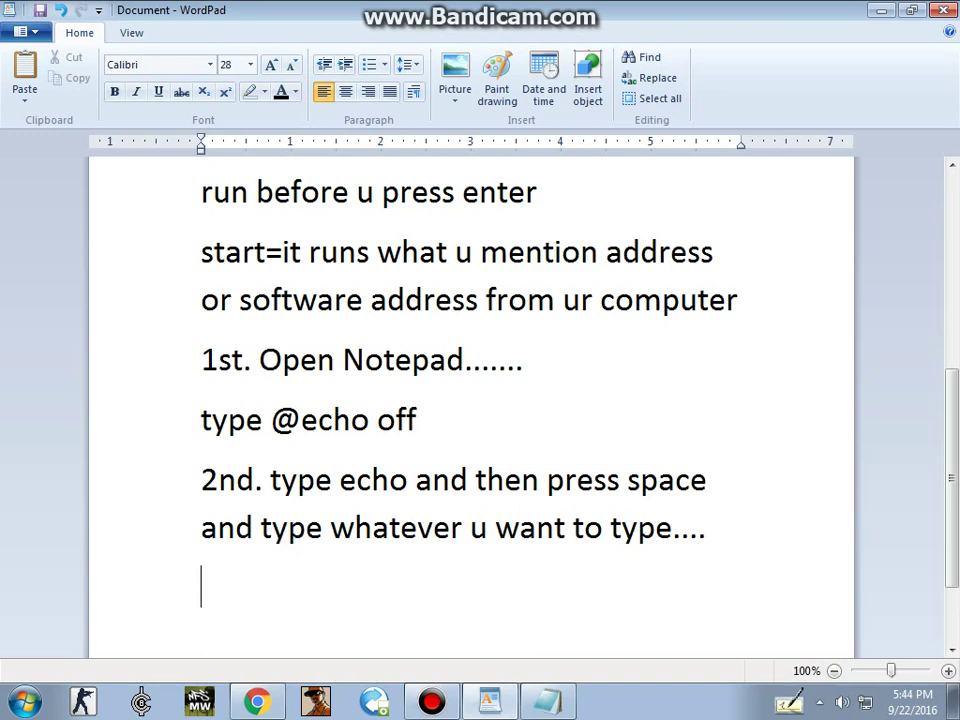
Write step 3 as '3rd.type pause it means u have to press enter now', fixing typos.
{"action": "type", "text": "3rd."}
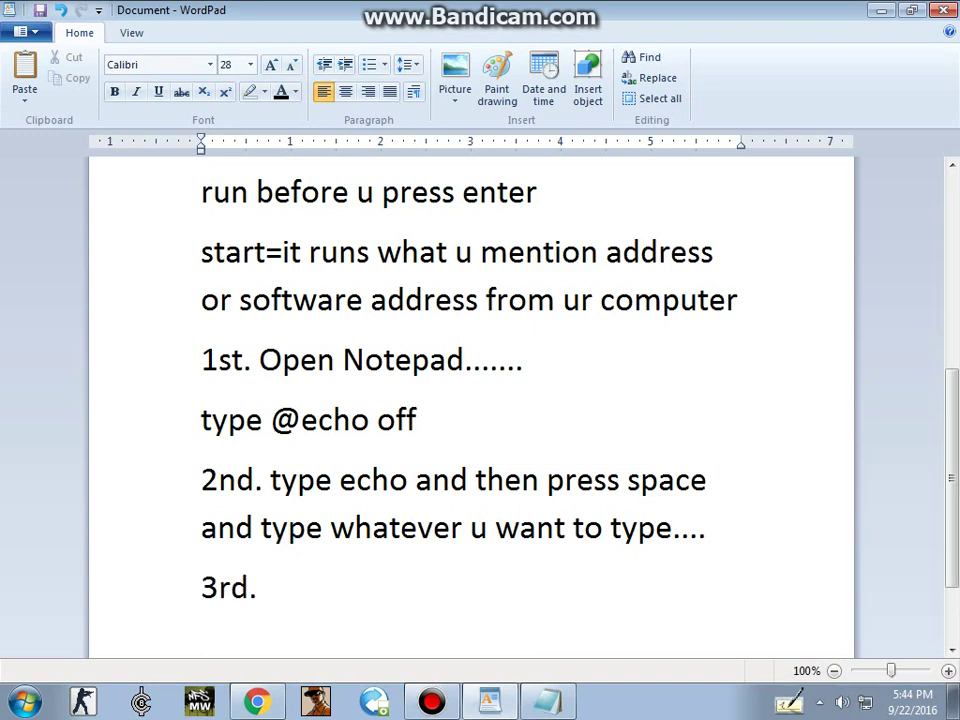
{"action": "type", "text": "type pa"}
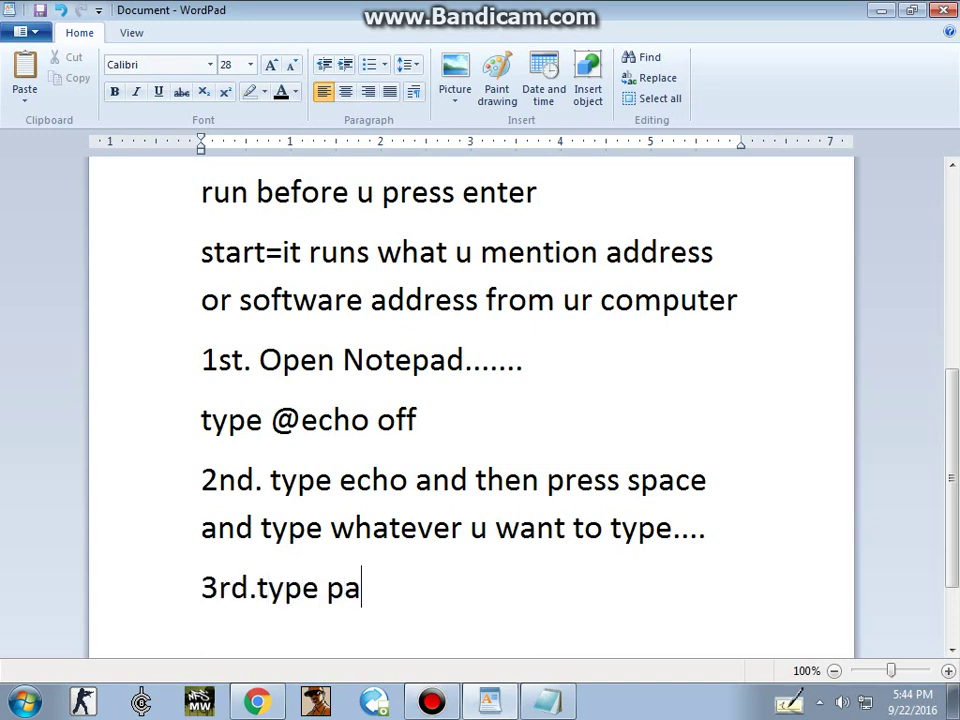
{"action": "type", "text": "use it means"}
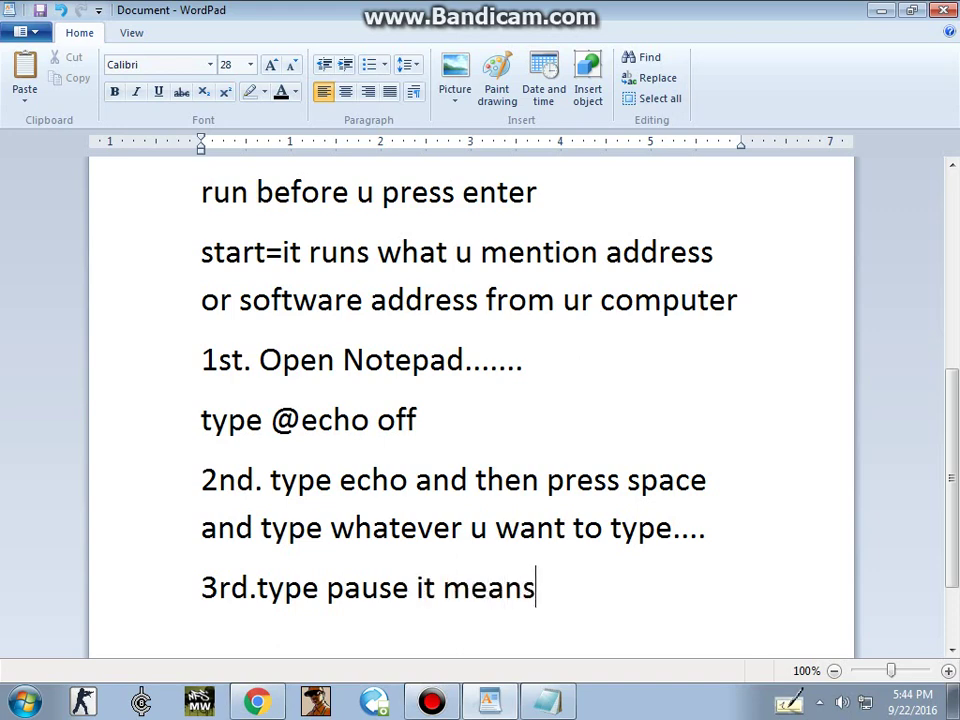
{"action": "type", "text": " that ur "}
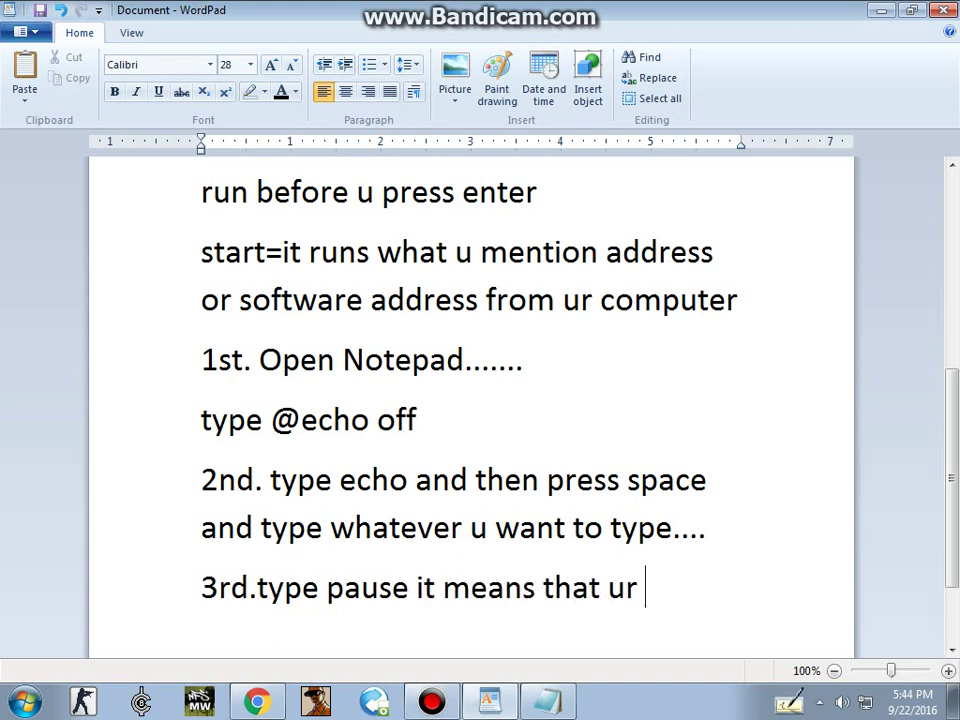
{"action": "type", "text": "software wo"}
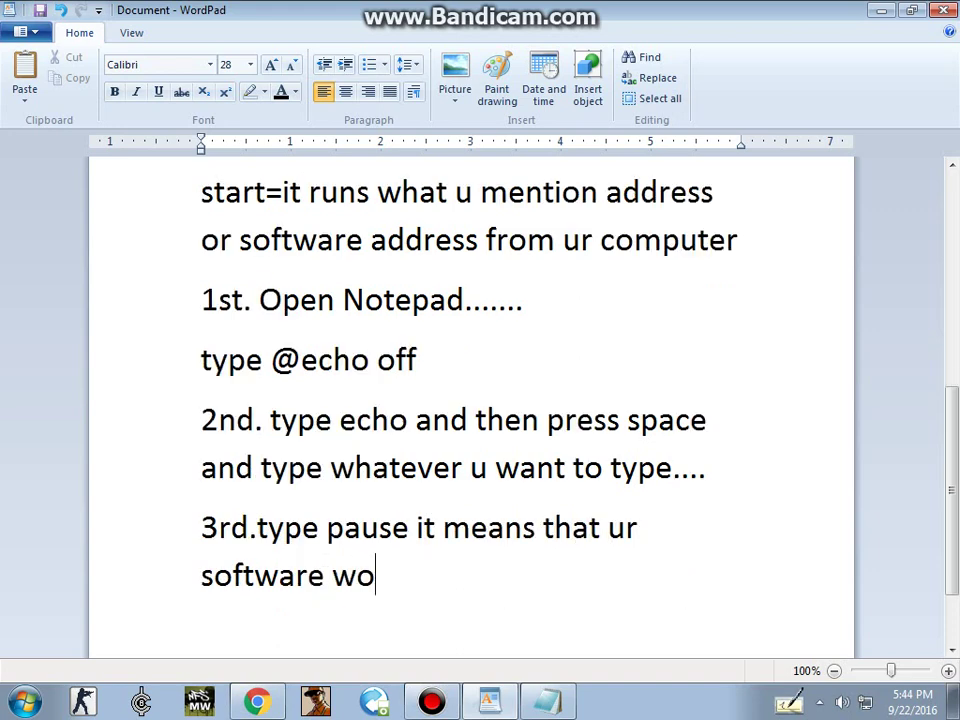
{"action": "type", "text": "nt g"}
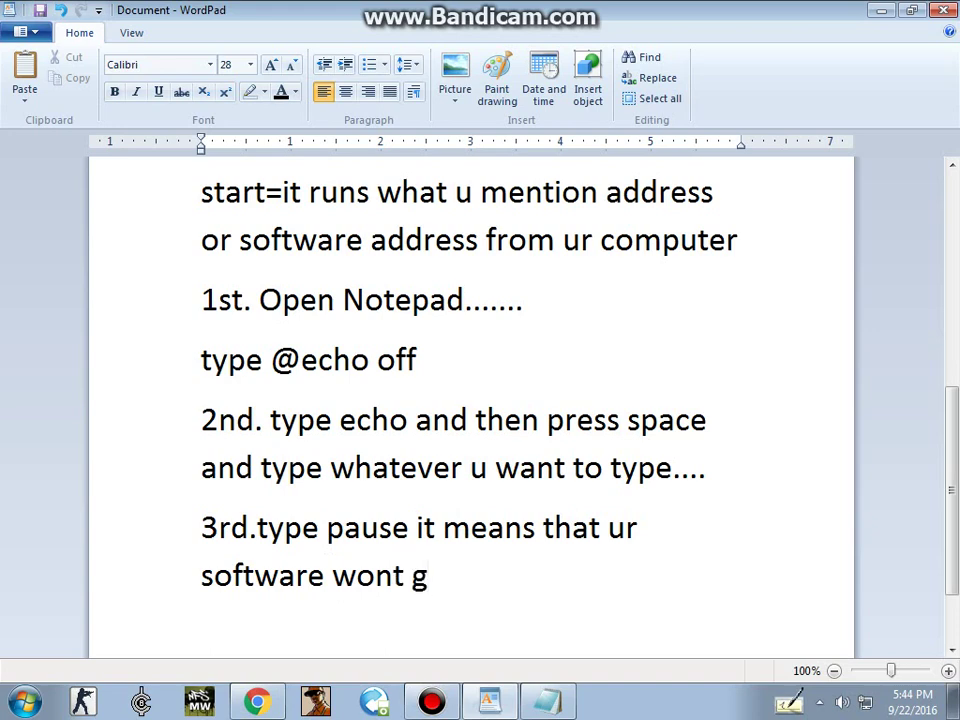
{"action": "key", "text": "BackSpace"}
{"action": "type", "text": "run b"}
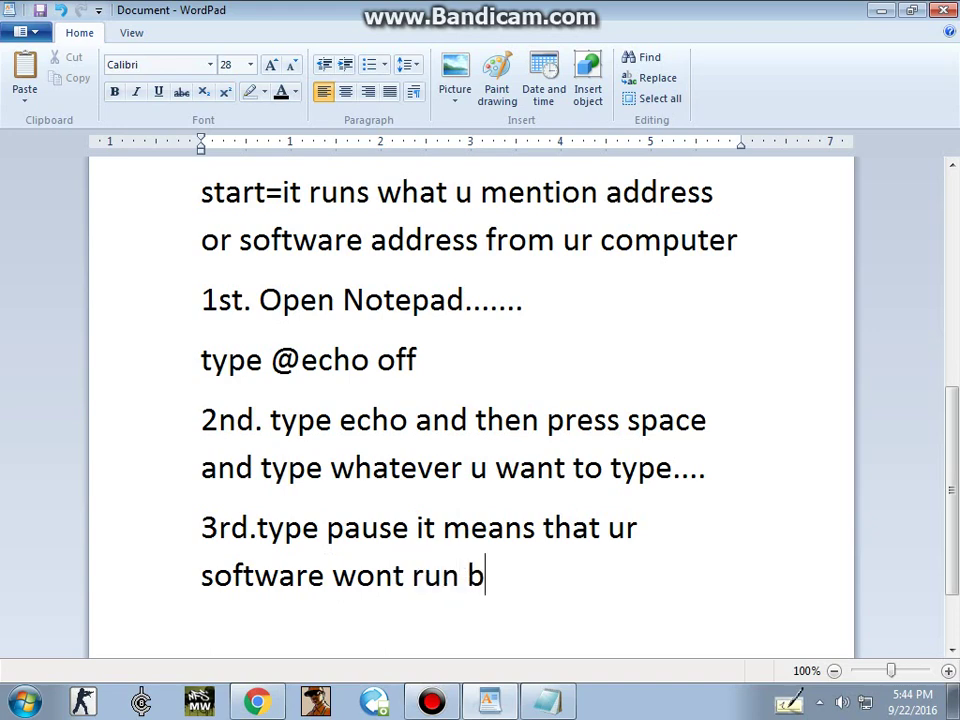
{"action": "type", "text": "efore u pres"}
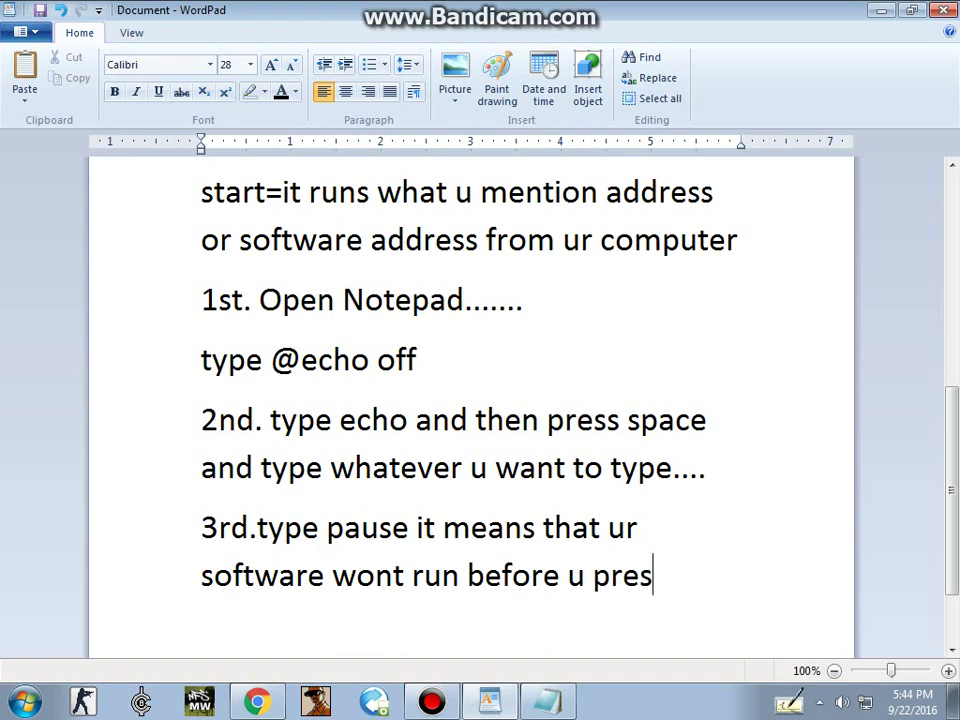
{"action": "type", "text": "s enter"}
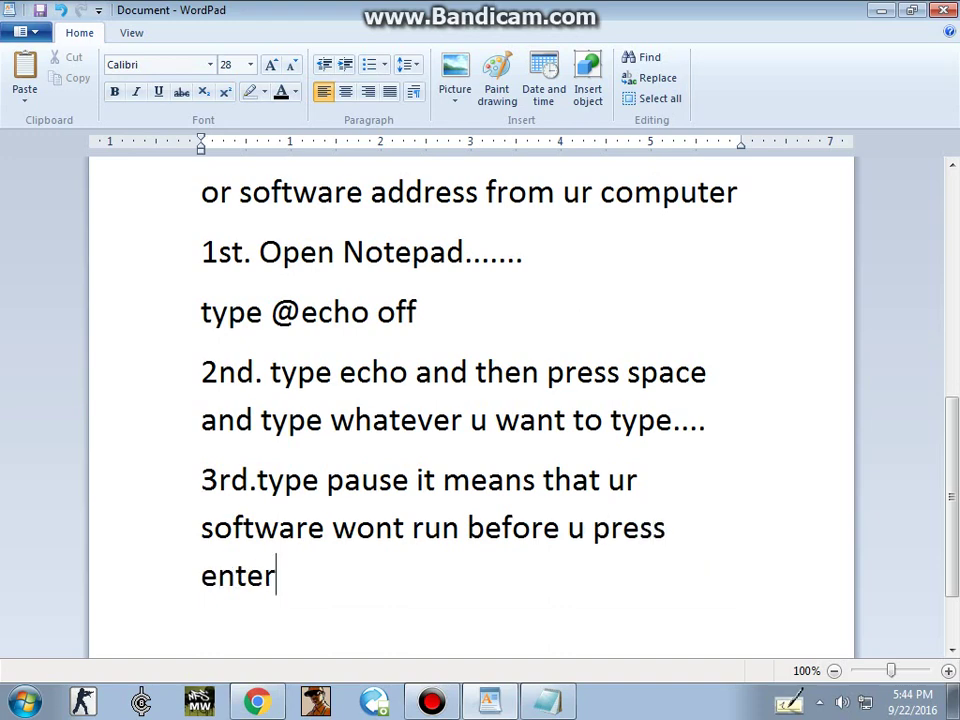
{"action": "key", "text": "BackSpace"}
{"action": "key", "text": "BackSpace"}
{"action": "key", "text": "BackSpace"}
{"action": "key", "text": "BackSpace"}
{"action": "key", "text": "BackSpace"}
{"action": "key", "text": "BackSpace"}
{"action": "key", "text": "BackSpace"}
{"action": "key", "text": "BackSpace"}
{"action": "key", "text": "BackSpace"}
{"action": "key", "text": "BackSpace"}
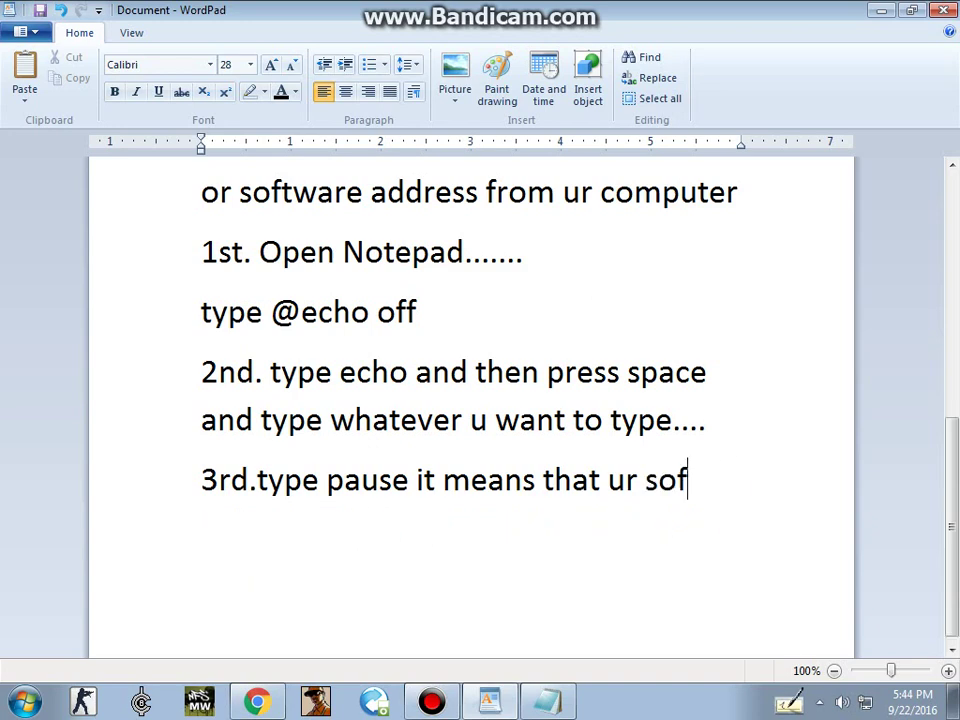
{"action": "key", "text": "BackSpace"}
{"action": "key", "text": "BackSpace"}
{"action": "key", "text": "BackSpace"}
{"action": "key", "text": "BackSpace"}
{"action": "key", "text": "BackSpace"}
{"action": "type", "text": "mea"}
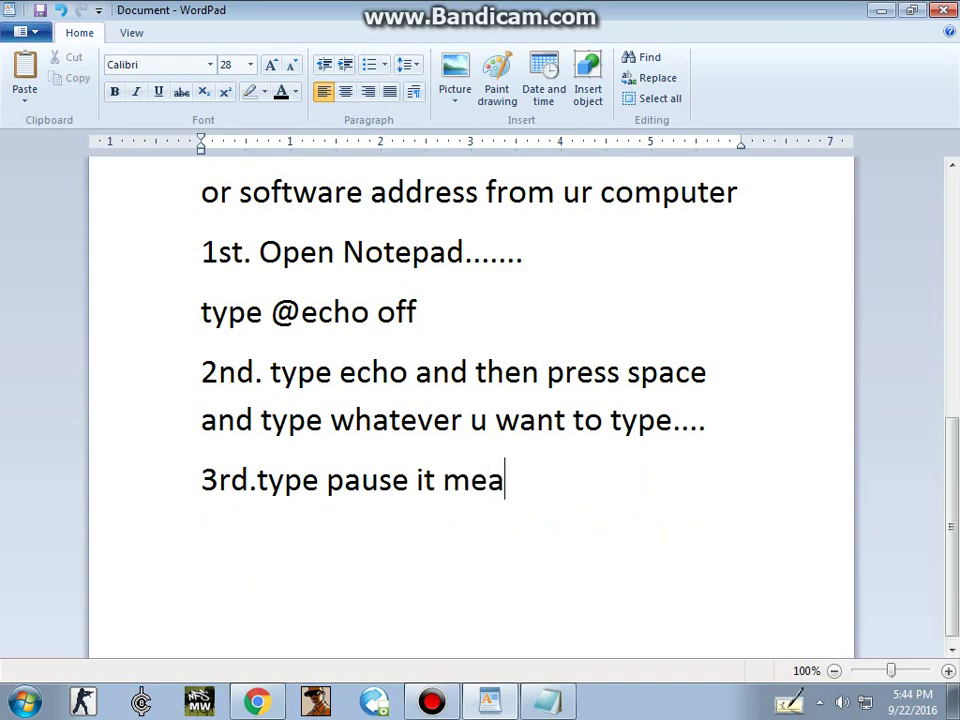
{"action": "type", "text": "ns u habe"}
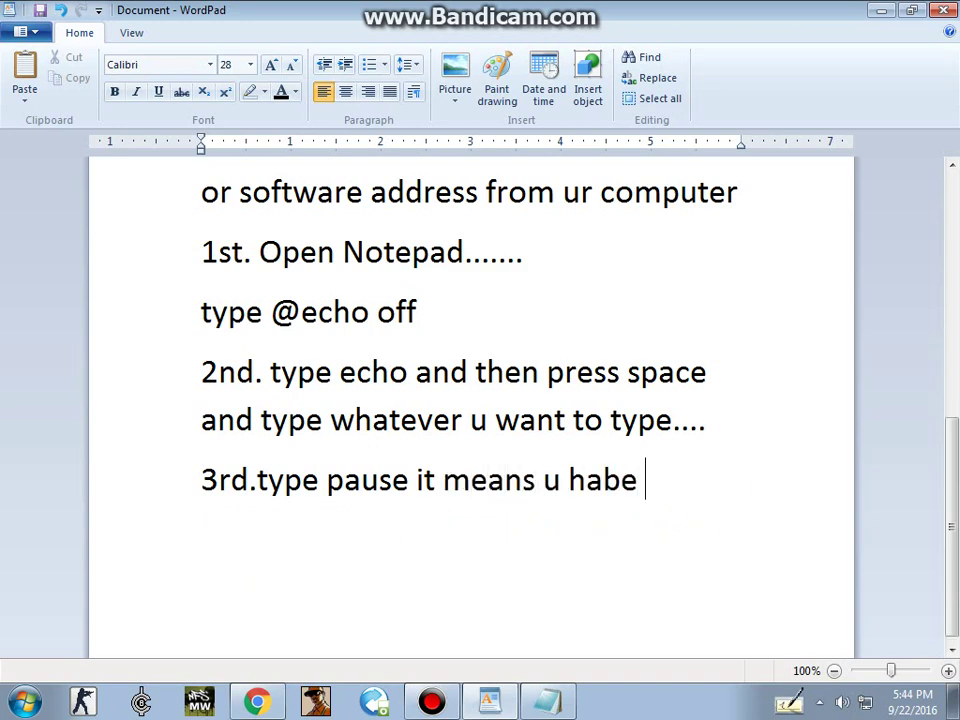
{"action": "key", "text": "BackSpace"}
{"action": "key", "text": "BackSpace"}
{"action": "key", "text": "BackSpace"}
{"action": "type", "text": "ve to "}
{"action": "type", "text": "p"}
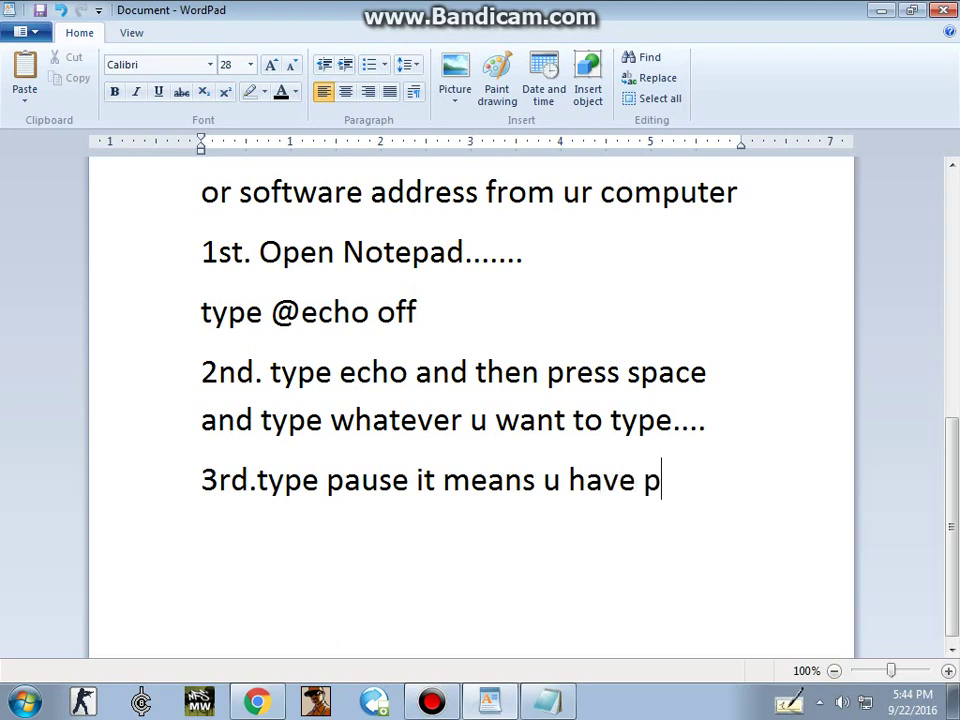
{"action": "key", "text": "BackSpace"}
{"action": "type", "text": "to press"}
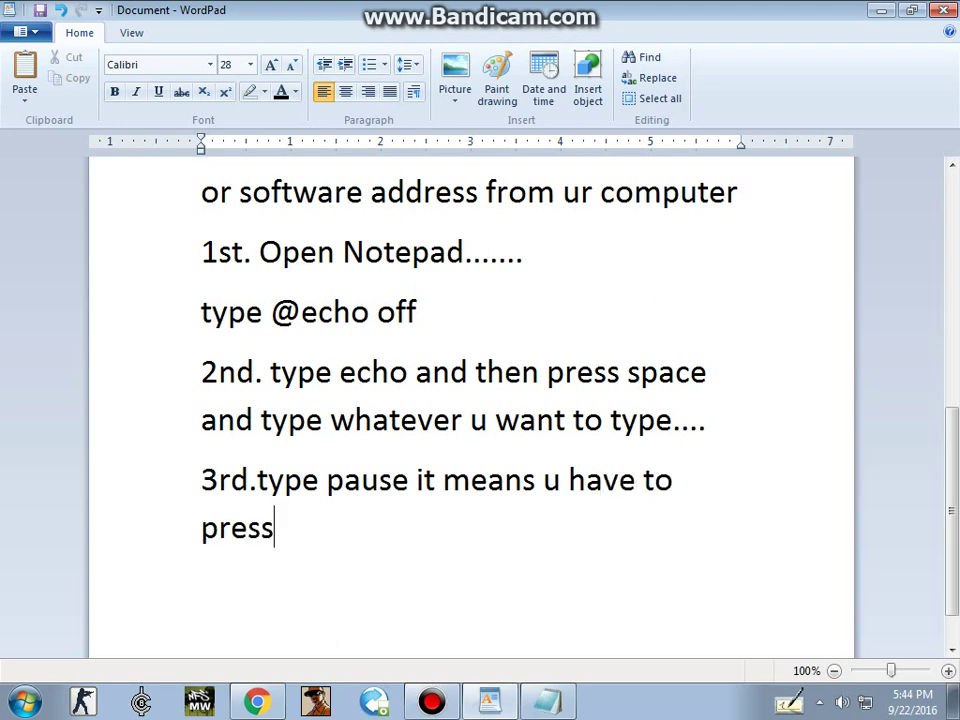
{"action": "type", "text": " enter now"}
{"action": "key", "text": "Return"}
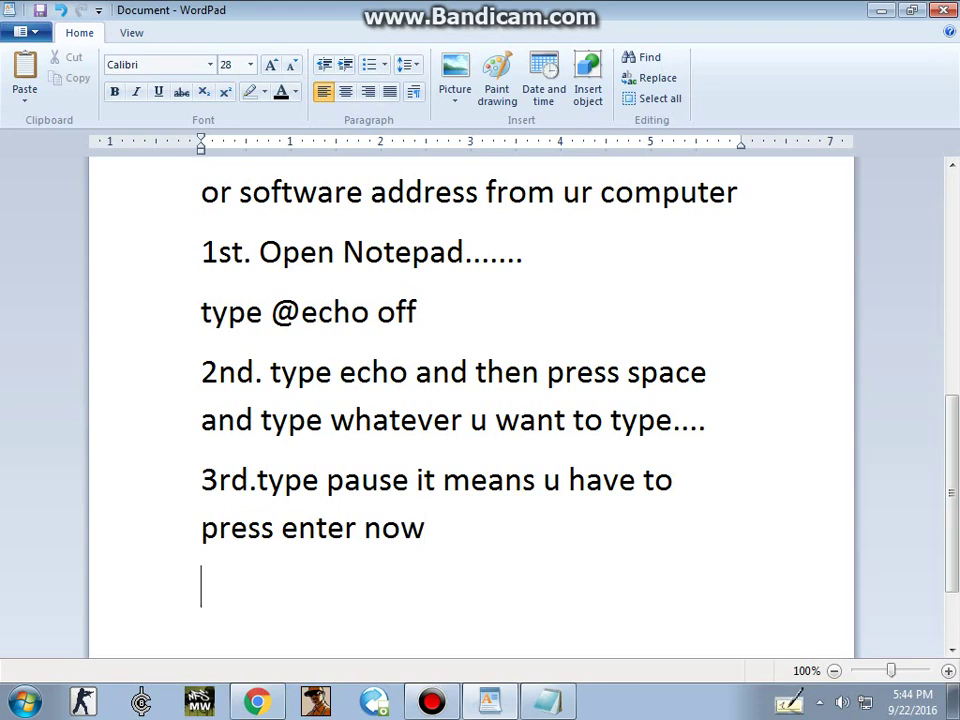
Write step 4, '4th.START it runs what ever u mention like i m showing u now', then go to Notepad.
{"action": "type", "text": "4th."}
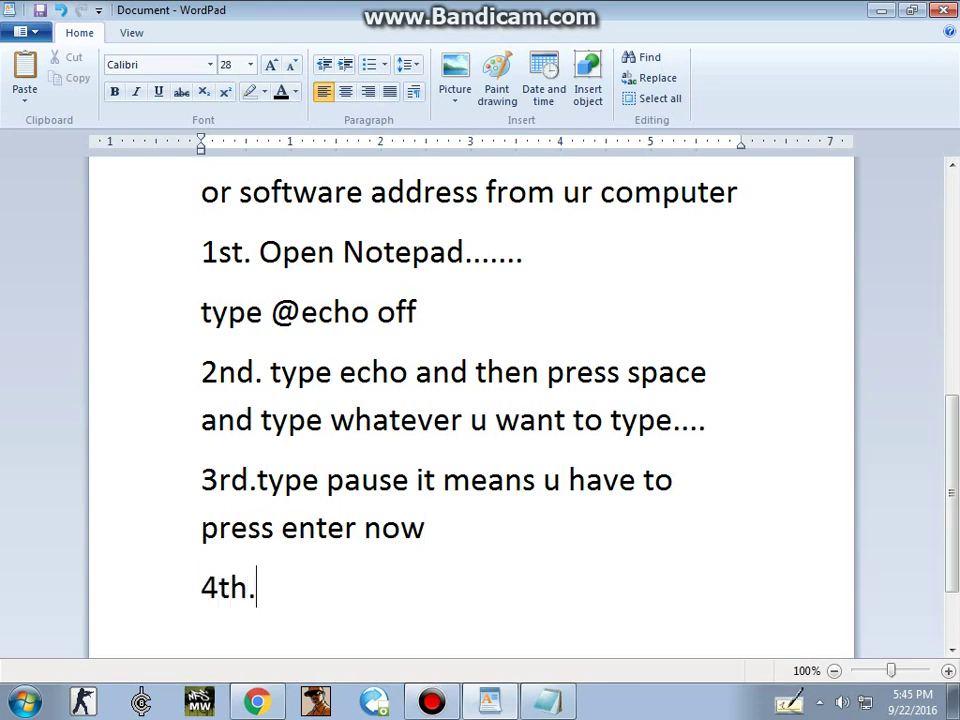
{"action": "type", "text": "START "}
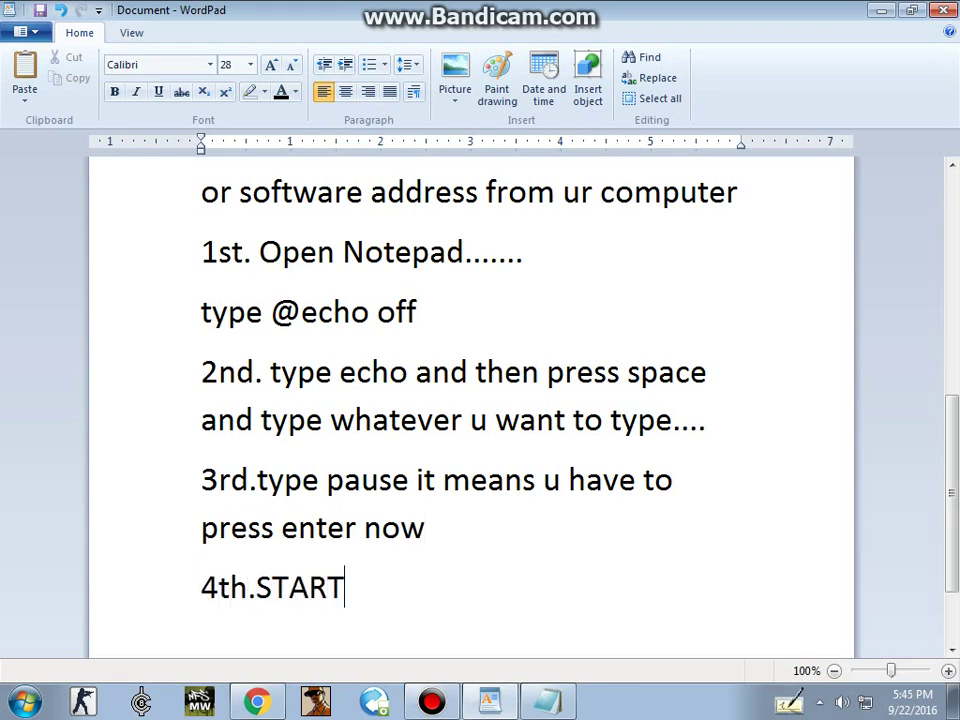
{"action": "type", "text": "it runs "}
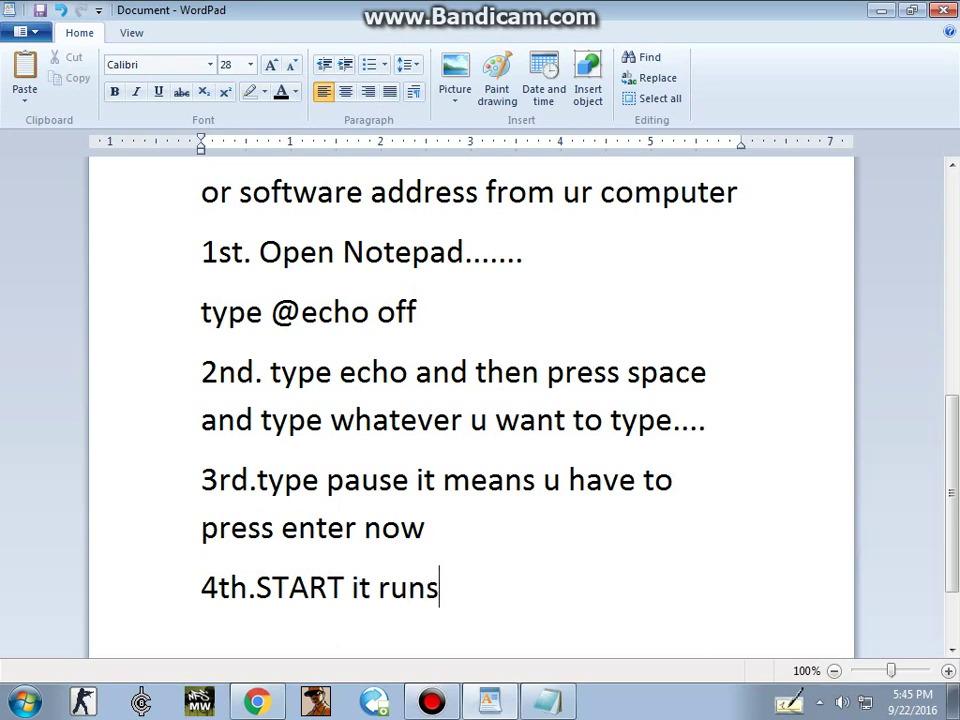
{"action": "type", "text": "wa"}
{"action": "key", "text": "BackSpace"}
{"action": "type", "text": "hat "}
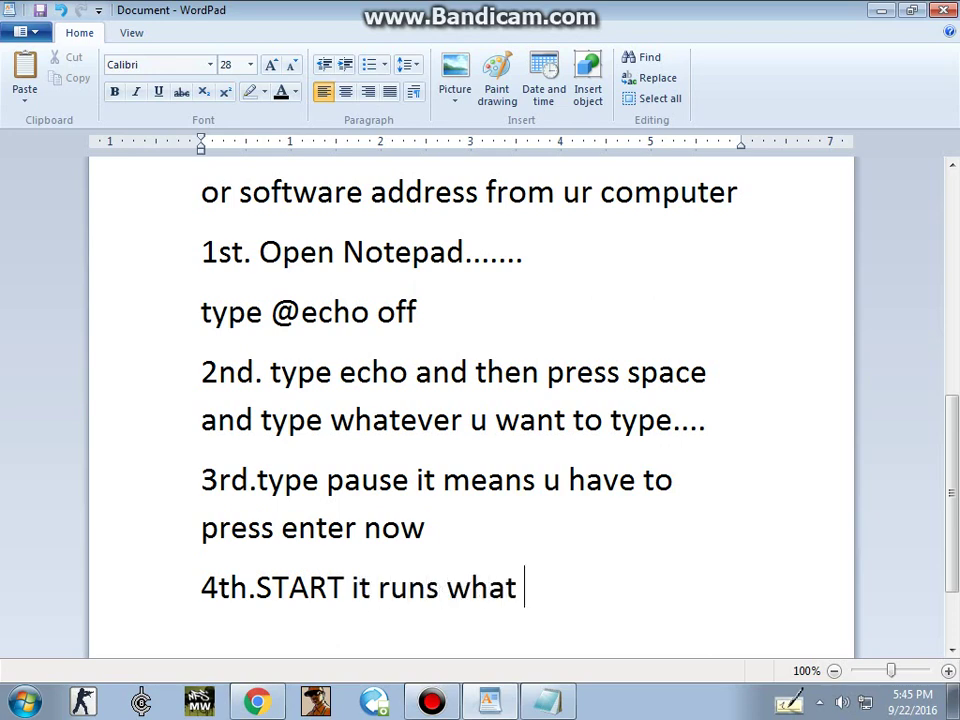
{"action": "type", "text": "ever u ment"}
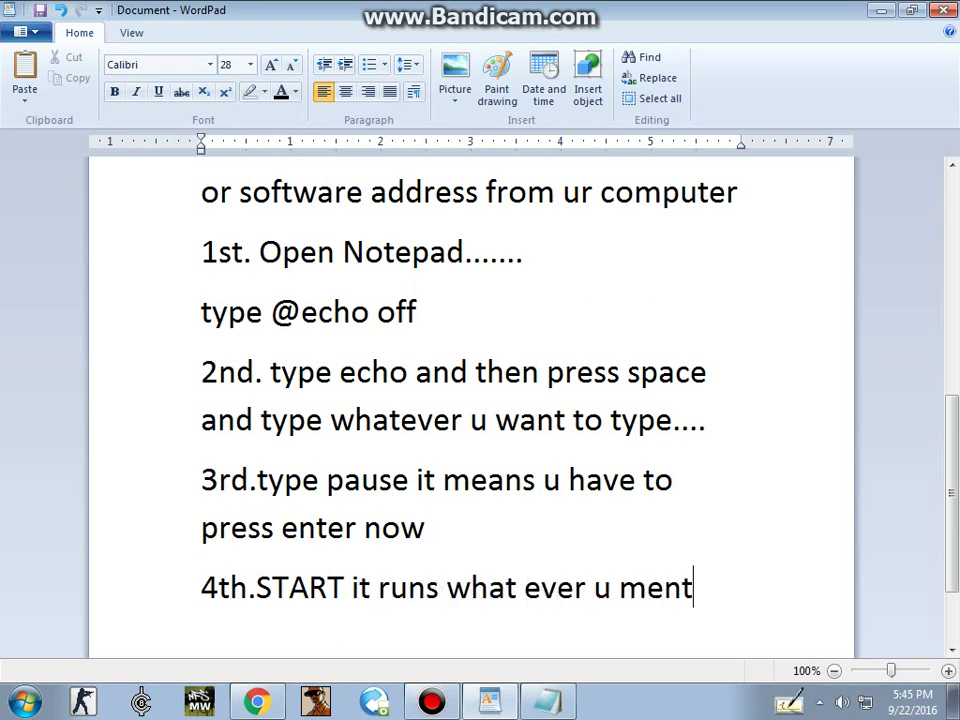
{"action": "type", "text": "ion"}
{"action": "key", "text": "Return"}
{"action": "type", "text": "ike i "}
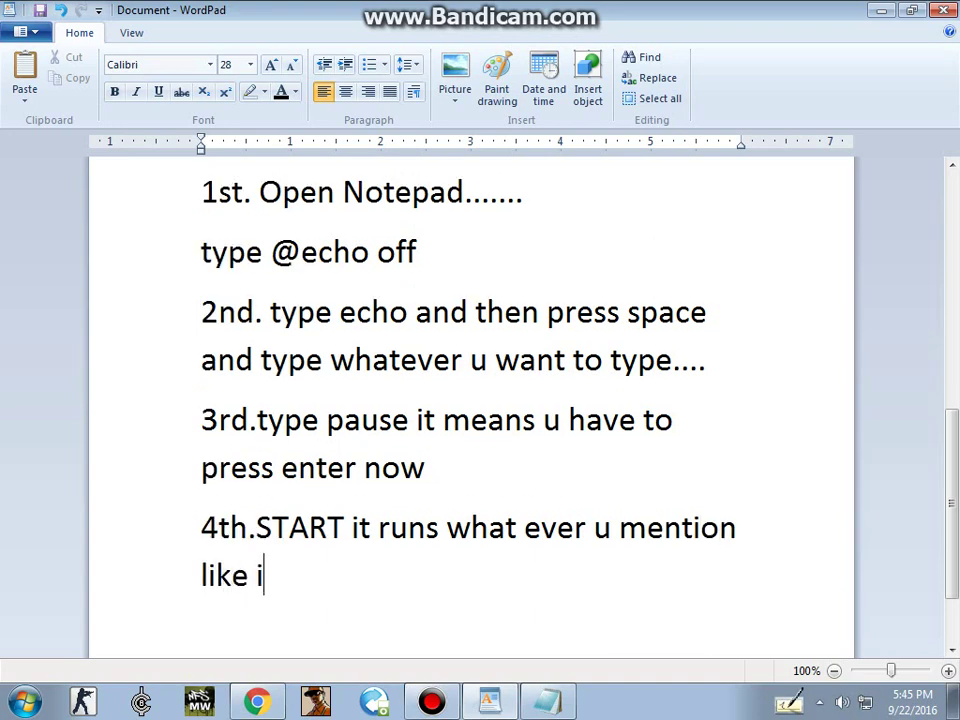
{"action": "type", "text": "m so"}
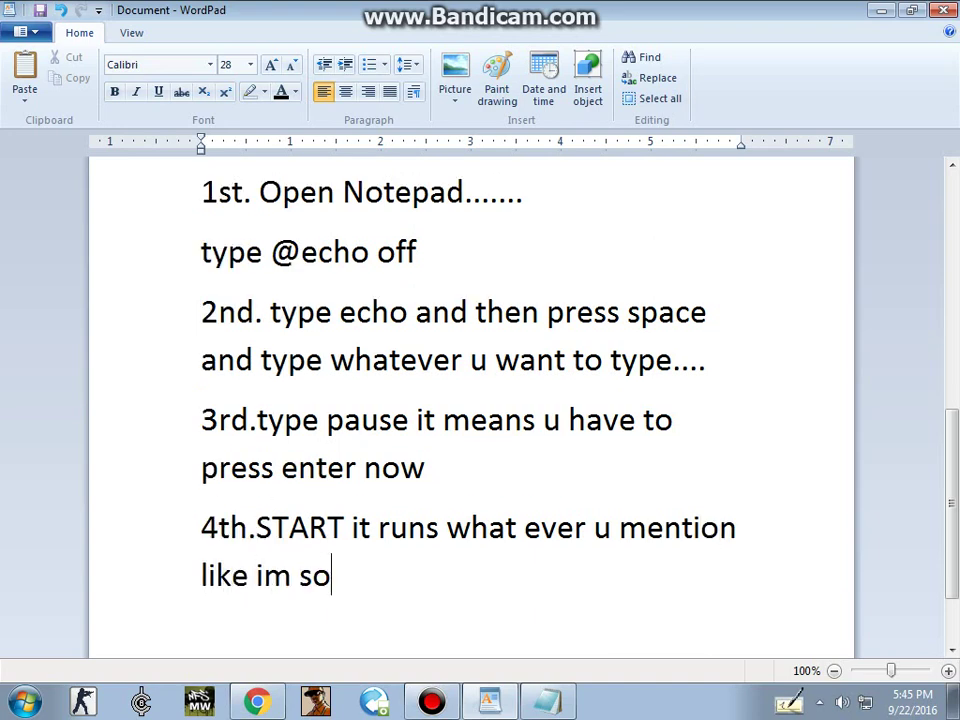
{"action": "key", "text": "BackSpace"}
{"action": "type", "text": "howing u now "}
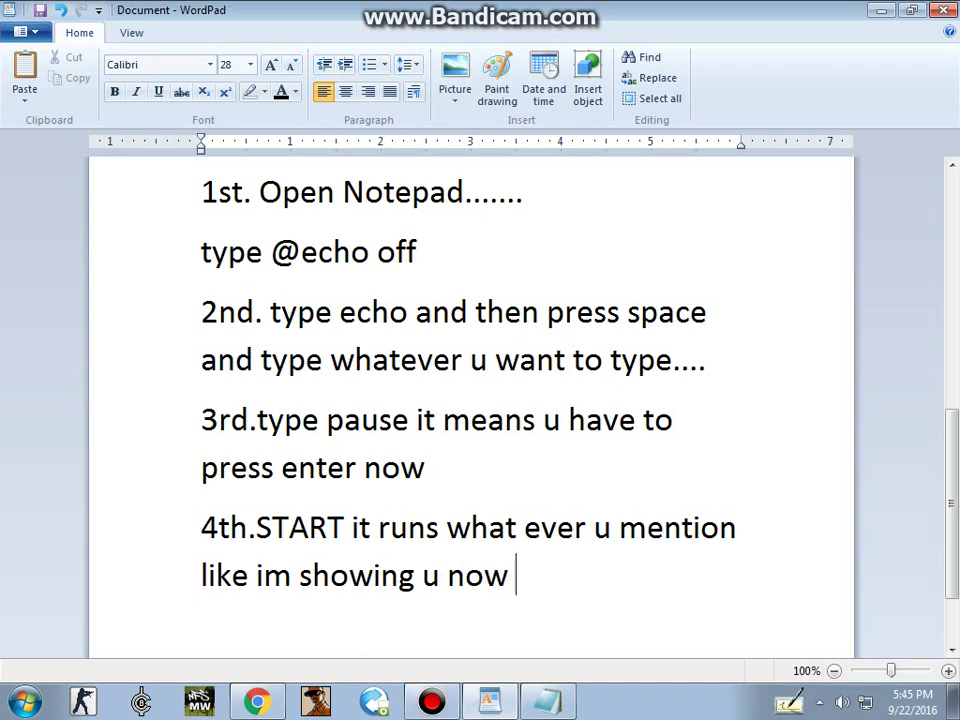
{"action": "type", "text": "t"}
{"action": "key", "text": "BackSpace"}
{"action": "key", "text": "alt+Tab"}
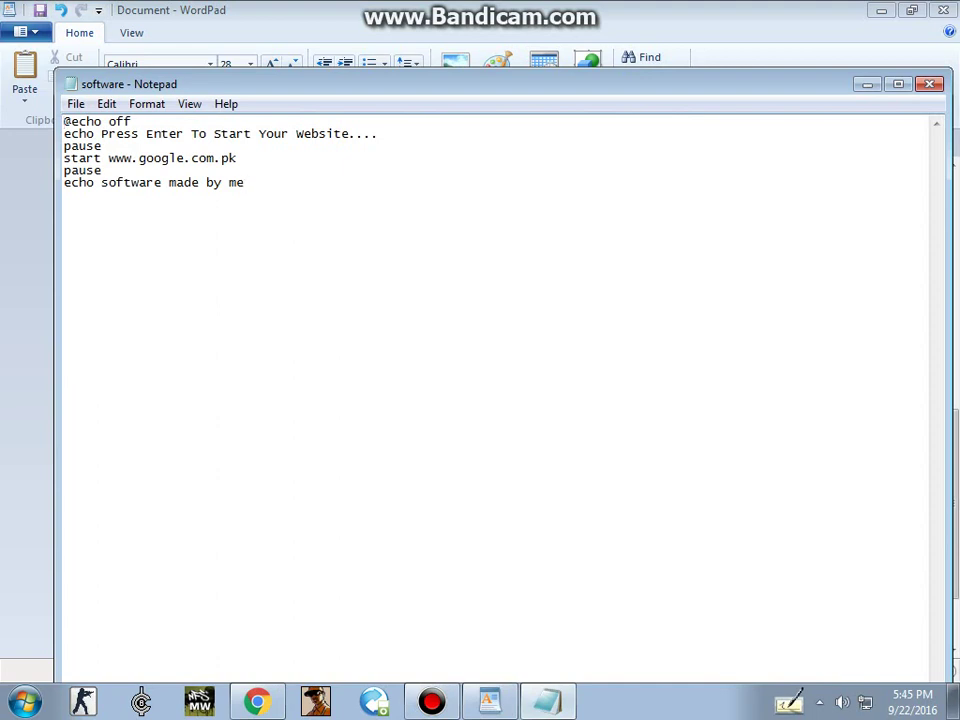
{"action": "left_click_drag", "start_coordinate": [245, 182], "coordinate": [63, 121]}
{"action": "left_click", "coordinate": [245, 182]}
{"action": "left_click", "coordinate": [131, 121]}
{"action": "left_click", "coordinate": [102, 170]}
{"action": "left_click_drag", "start_coordinate": [237, 158], "coordinate": [102, 158]}
{"action": "left_click", "coordinate": [63, 170]}
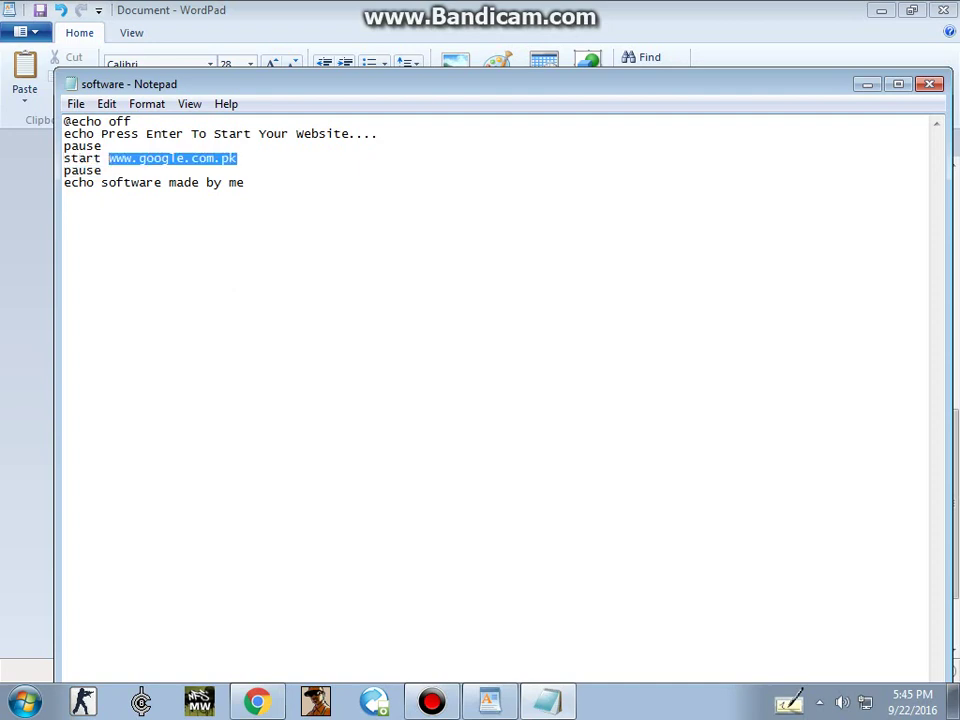
{"action": "left_click", "coordinate": [102, 170]}
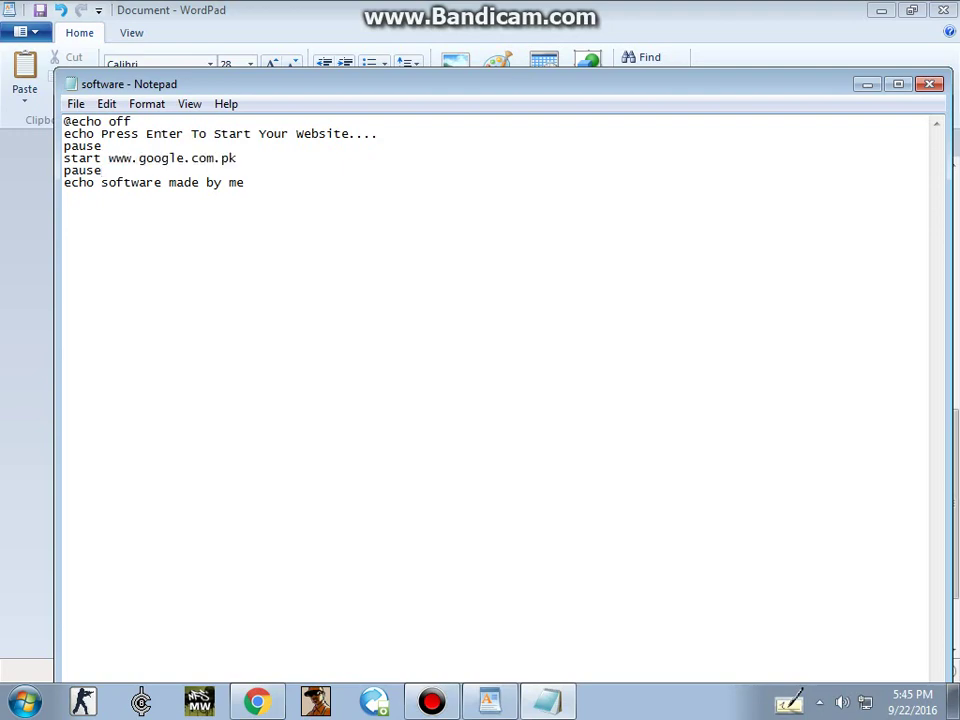
{"action": "key", "text": "alt+Tab"}
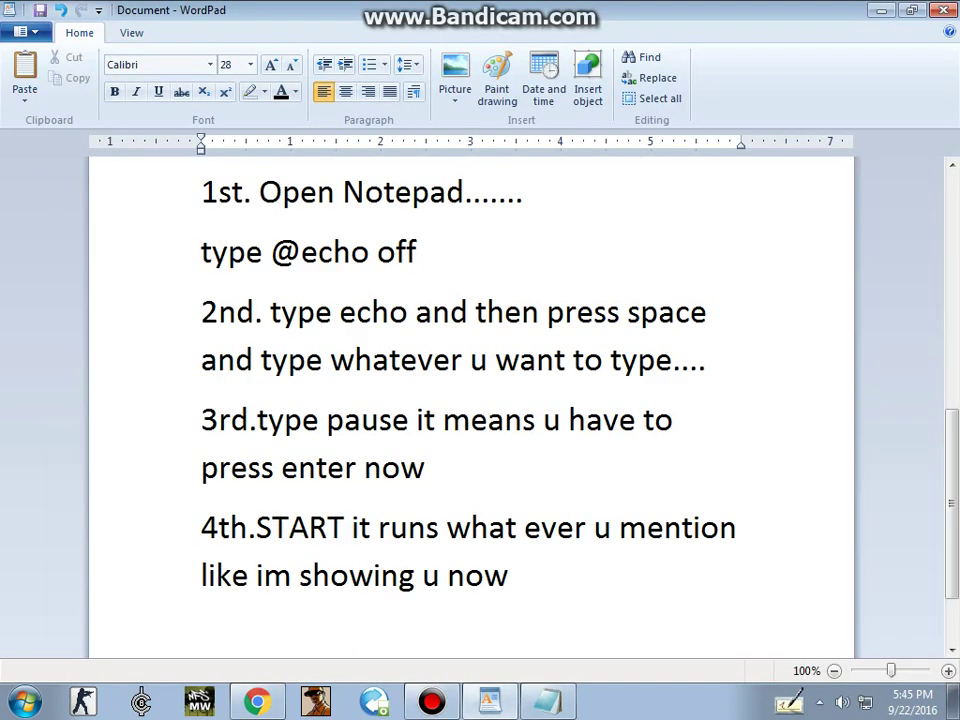
Add the line 'im starting google .com' below the START note, then return to Notepad.
{"action": "key", "text": "Return"}
{"action": "type", "text": "im start"}
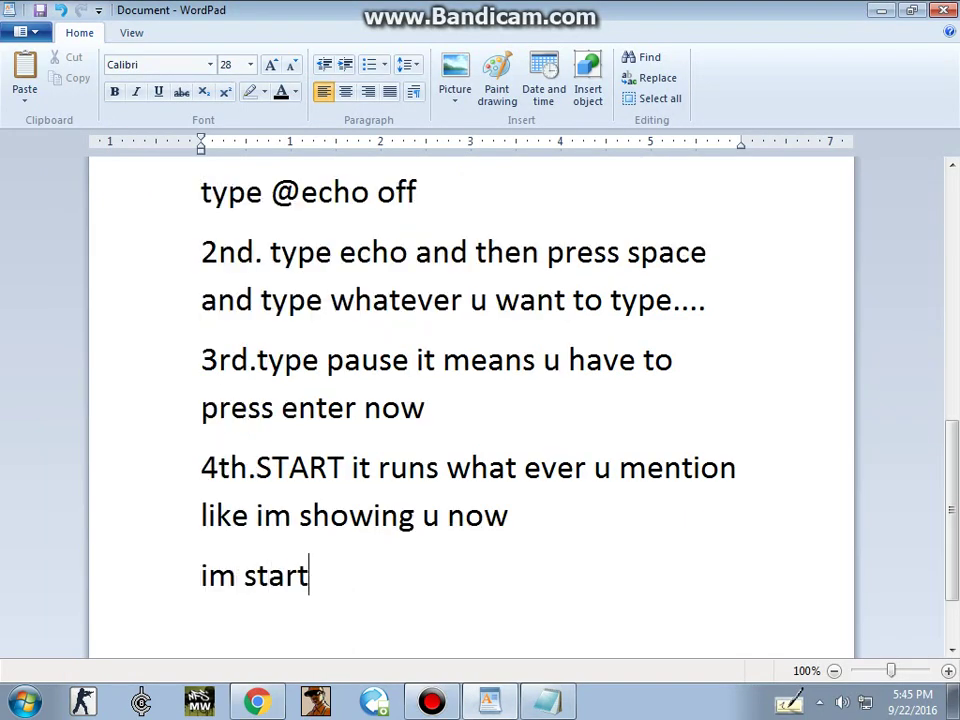
{"action": "type", "text": "ing google .c"}
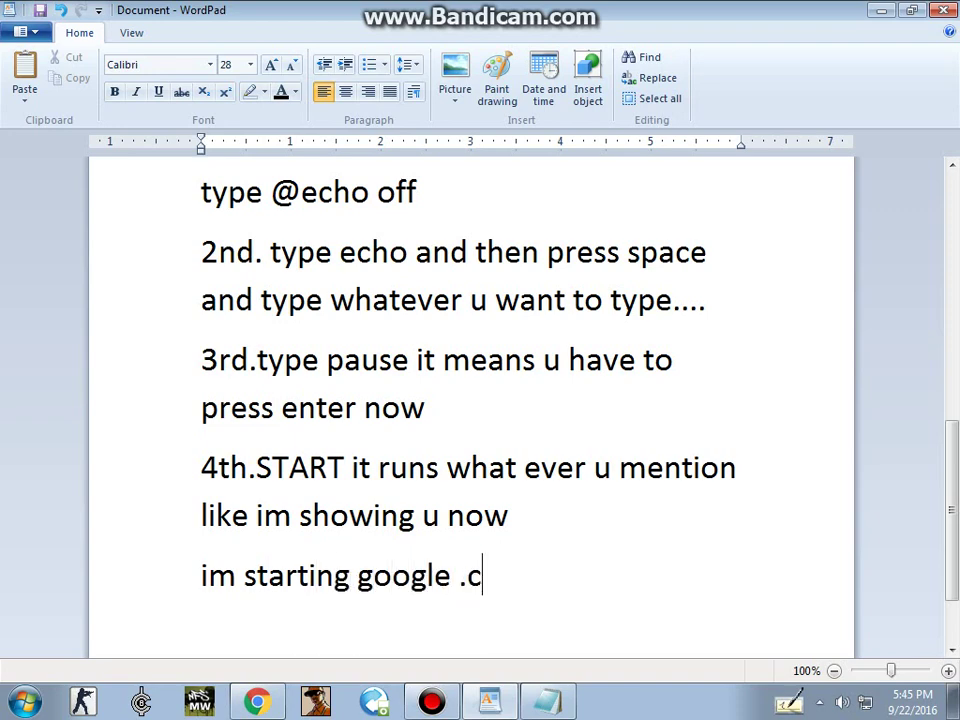
{"action": "type", "text": "om"}
{"action": "key", "text": "alt+Tab"}
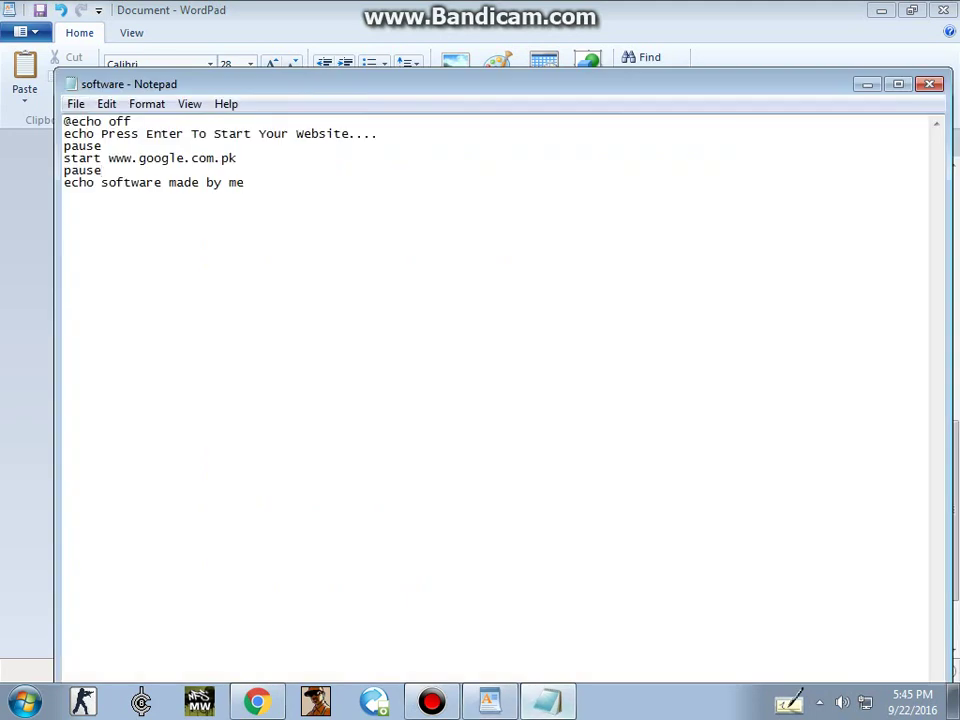
Start Save As for the Notepad script and name it software.bat.
{"action": "key", "text": "alt+f"}
{"action": "key", "text": "Down"}
{"action": "key", "text": "Down"}
{"action": "key", "text": "Down"}
{"action": "key", "text": "Return"}
{"action": "key", "text": "Tab"}
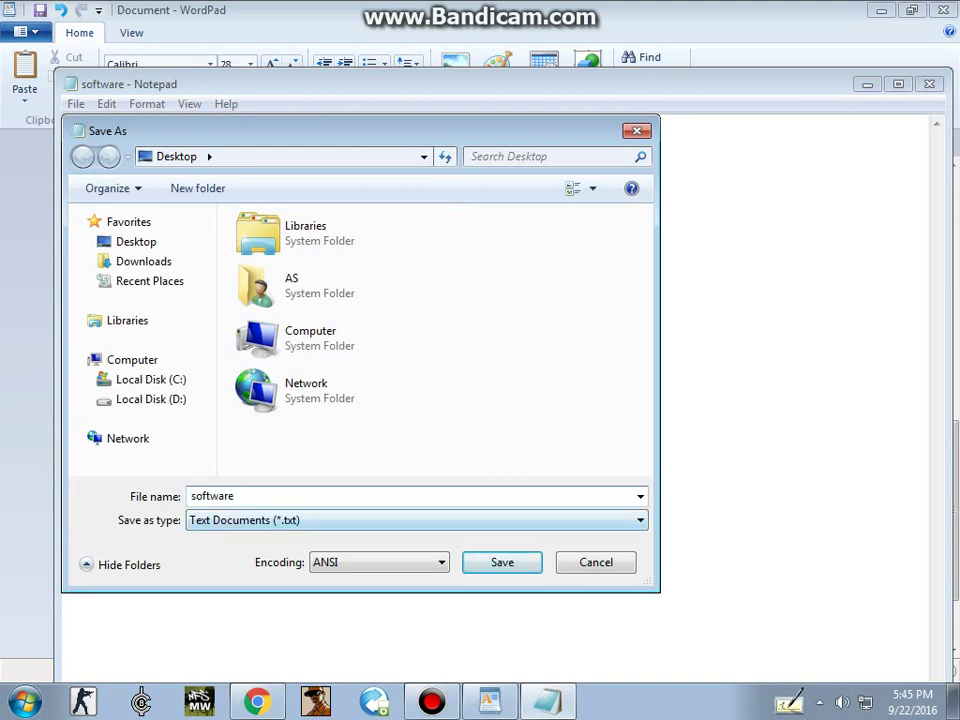
{"action": "type", "text": ".a"}
{"action": "key", "text": "BackSpace"}
{"action": "key", "text": "BackSpace"}
{"action": "type", "text": "bat"}
Choose All Files as the type, replace the existing software.bat, and return to WordPad.
{"action": "key", "text": "Tab"}
{"action": "key", "text": "alt+Down"}
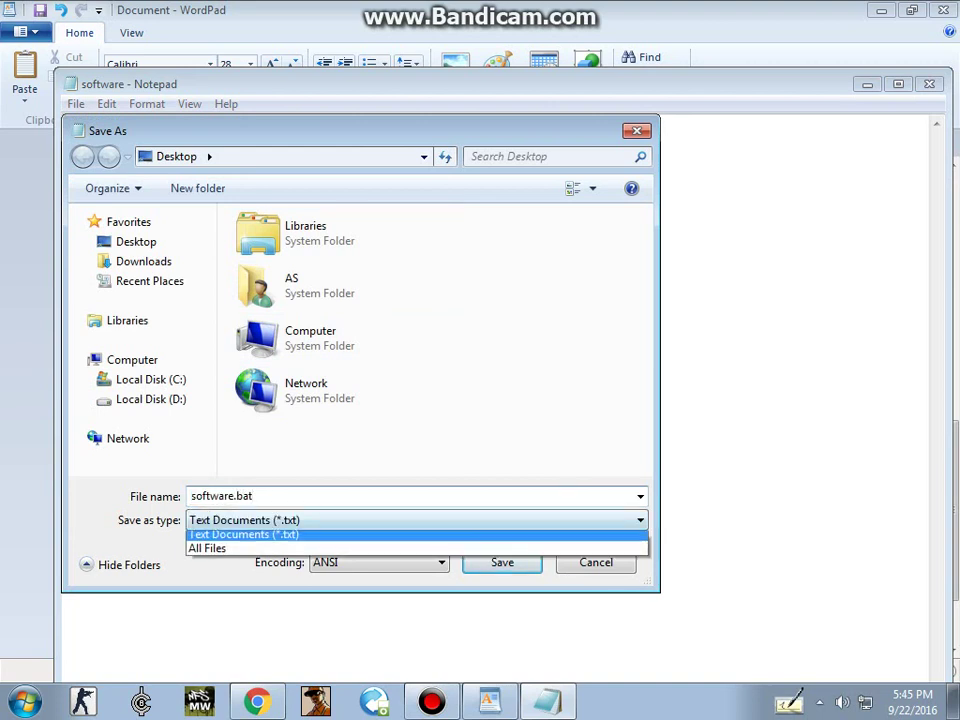
{"action": "key", "text": "Down"}
{"action": "key", "text": "Return"}
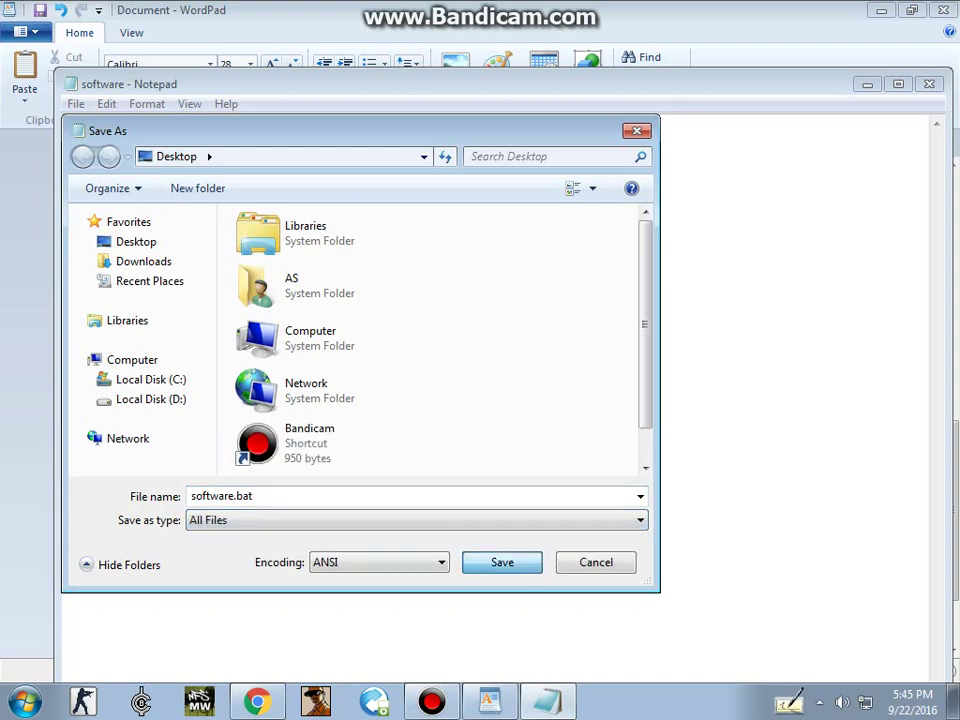
{"action": "key", "text": "Return"}
{"action": "key", "text": "Left"}
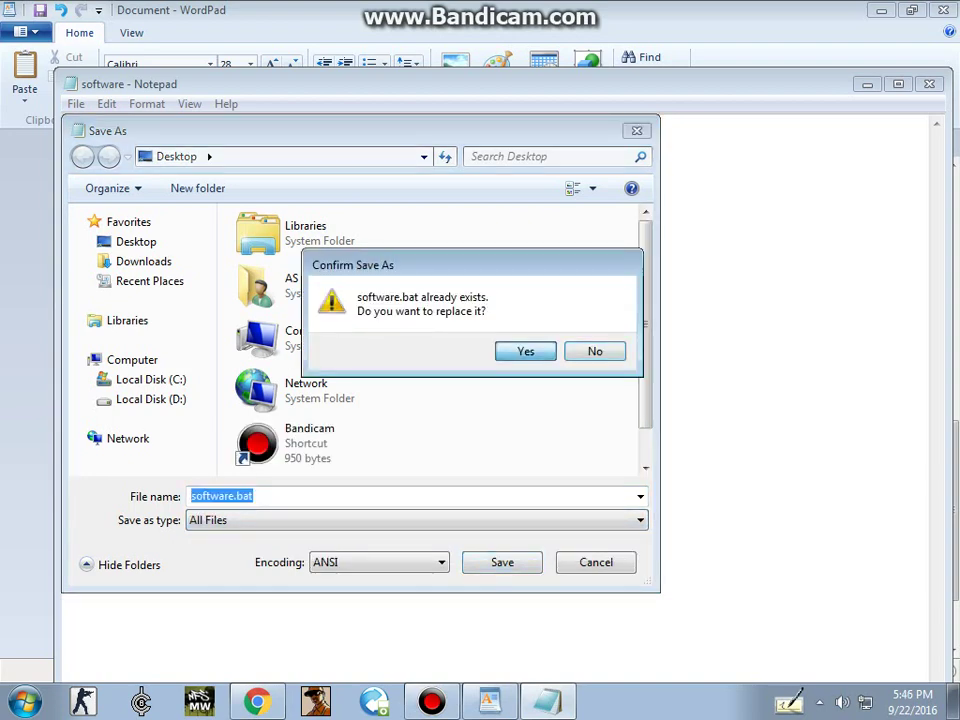
{"action": "key", "text": "Return"}
{"action": "key", "text": "alt+Tab"}
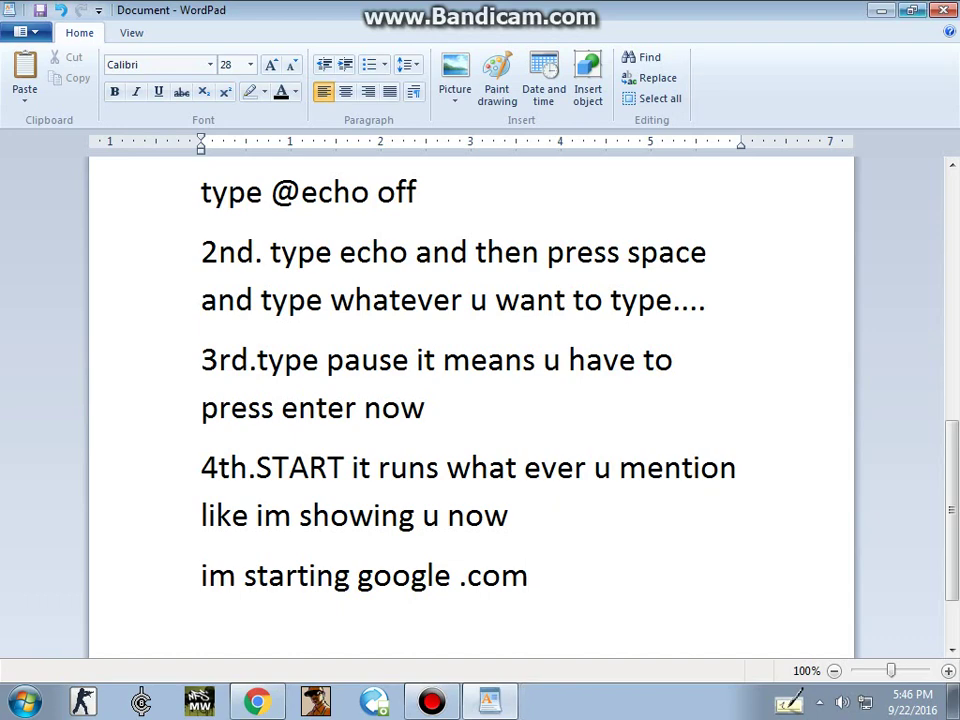
Close WordPad without saving and run the software batch file from the desktop.
{"action": "key", "text": "alt+F4"}
{"action": "key", "text": "Right"}
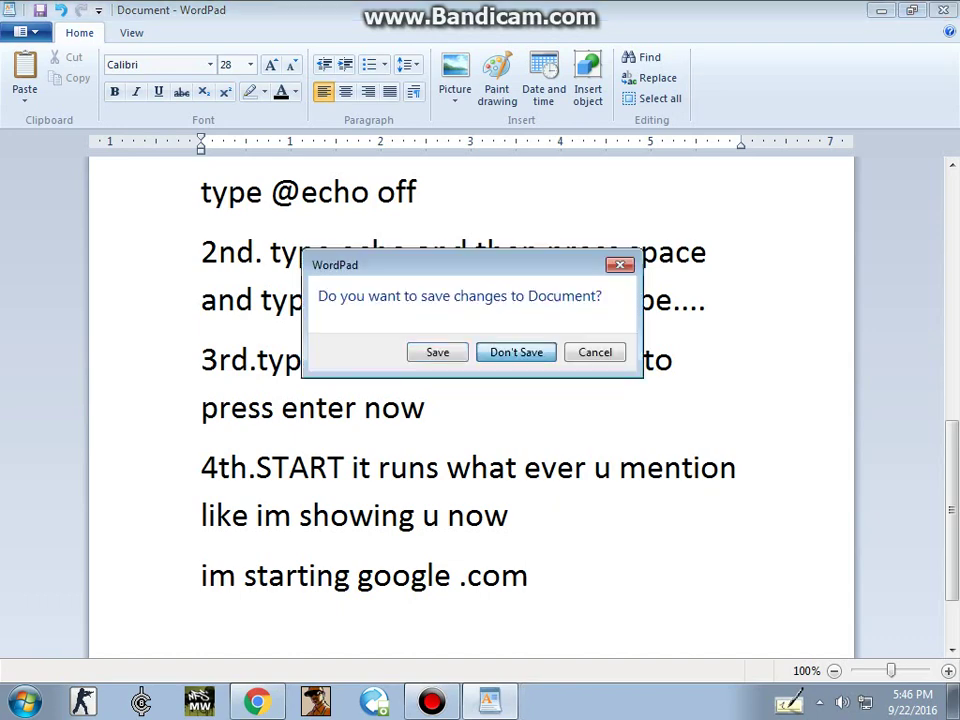
{"action": "key", "text": "Return"}
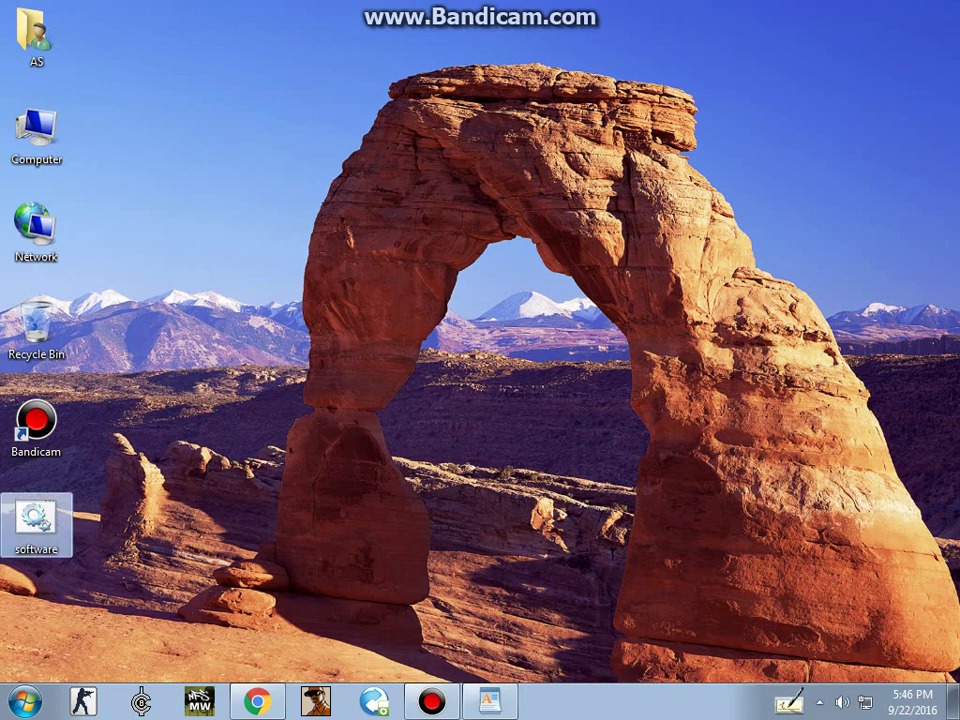
{"action": "key", "text": "Return"}
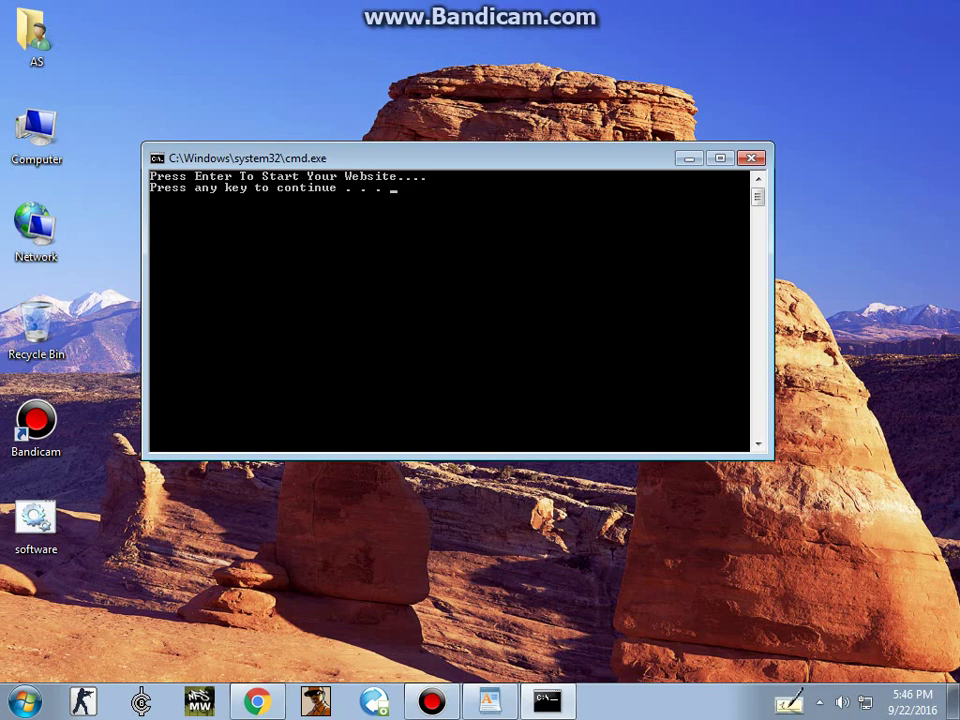
Continue past both batch pauses so google.com.pk opens and 'software made by me' prints, then return to WordPad.
{"action": "key", "text": "Return"}
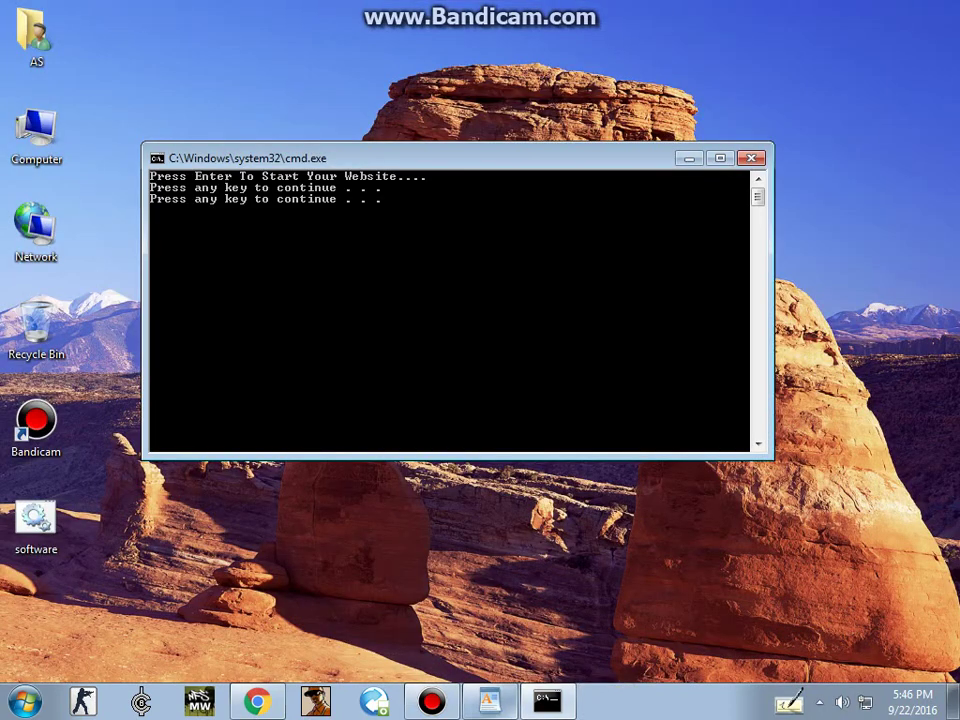
{"action": "key", "text": "Return"}
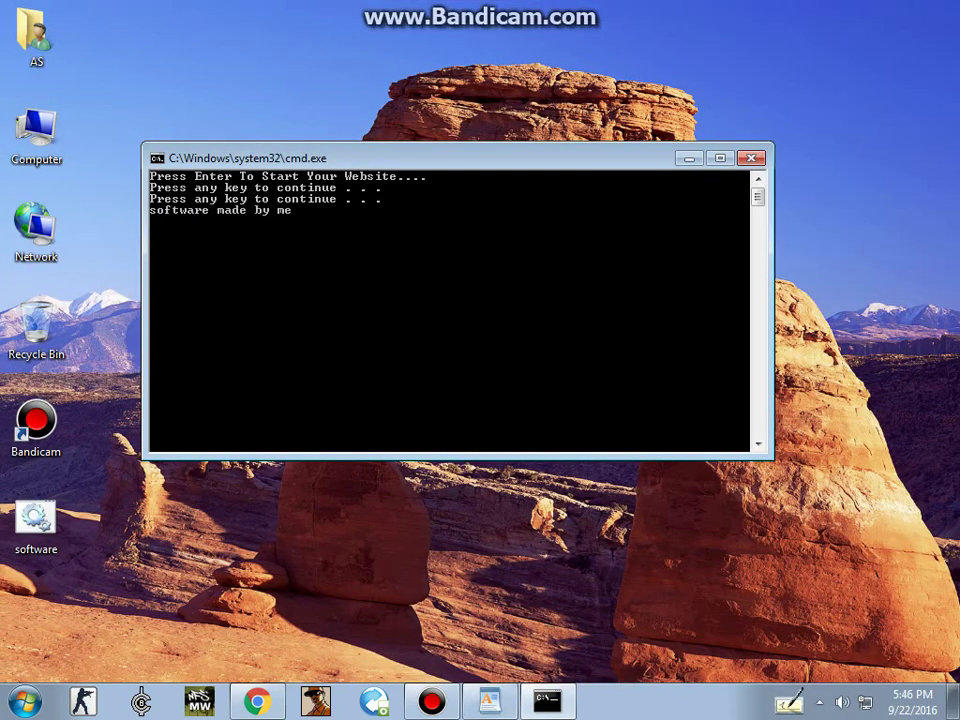
{"action": "key", "text": "alt+Tab"}
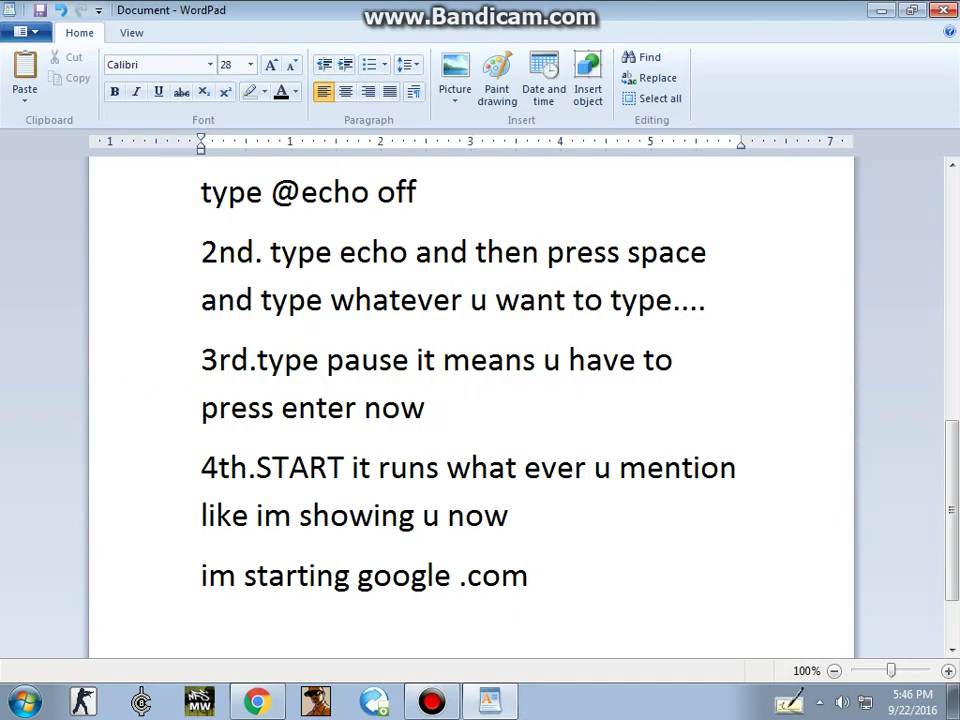
Add the line 'see it really works' and begin 'next functions i will show on my next'.
{"action": "key", "text": "Return"}
{"action": "key", "text": "Return"}
{"action": "type", "text": "s"}
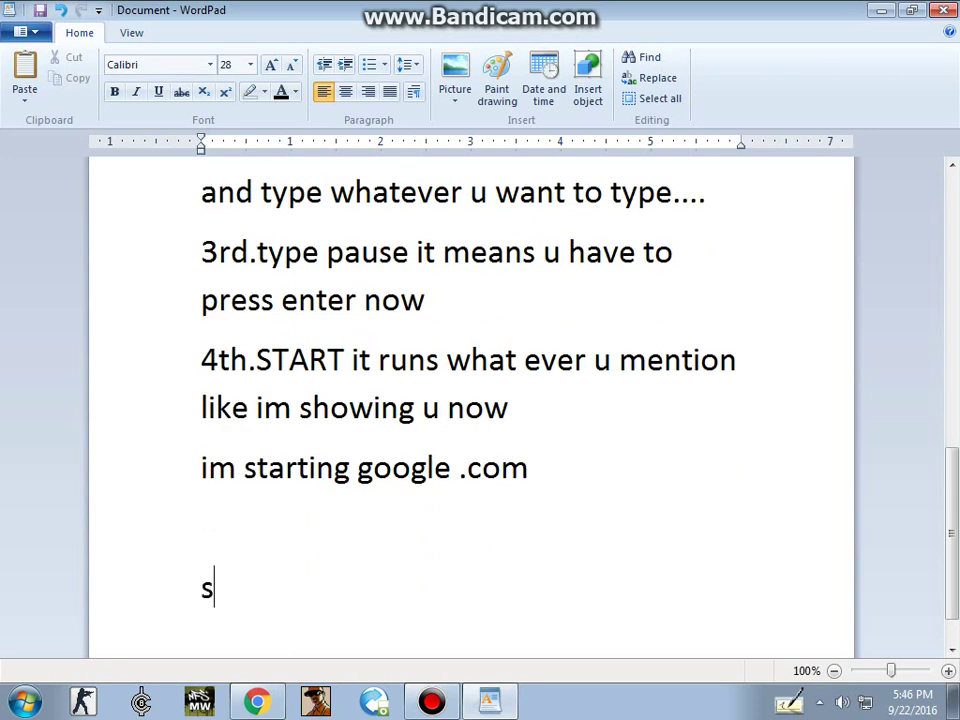
{"action": "type", "text": "ee it really "}
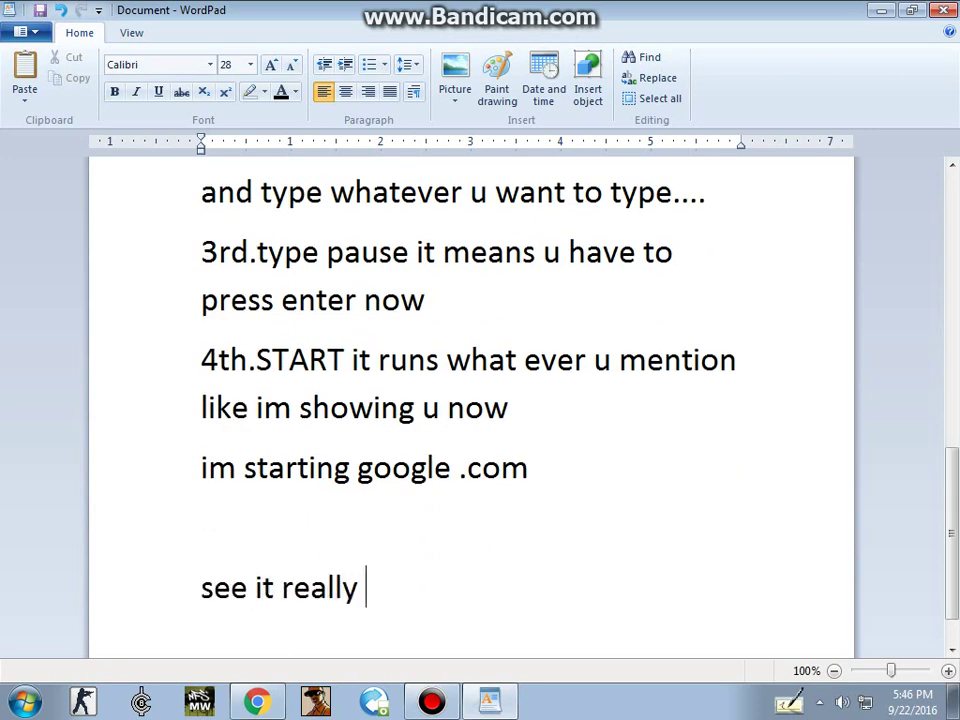
{"action": "type", "text": "works"}
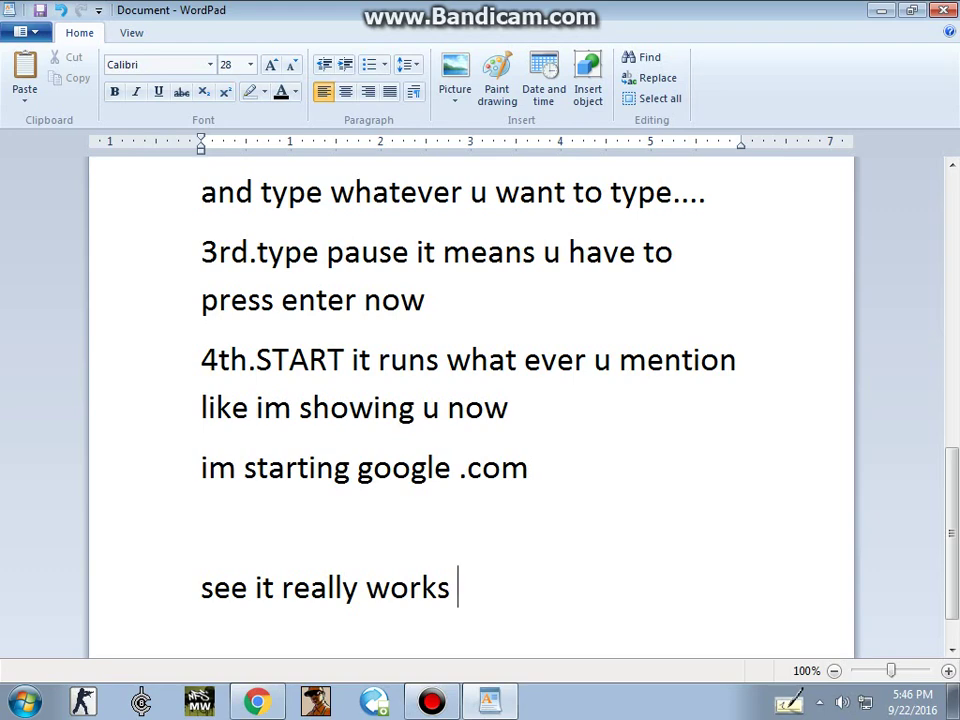
{"action": "key", "text": "Return"}
{"action": "type", "text": "nex"}
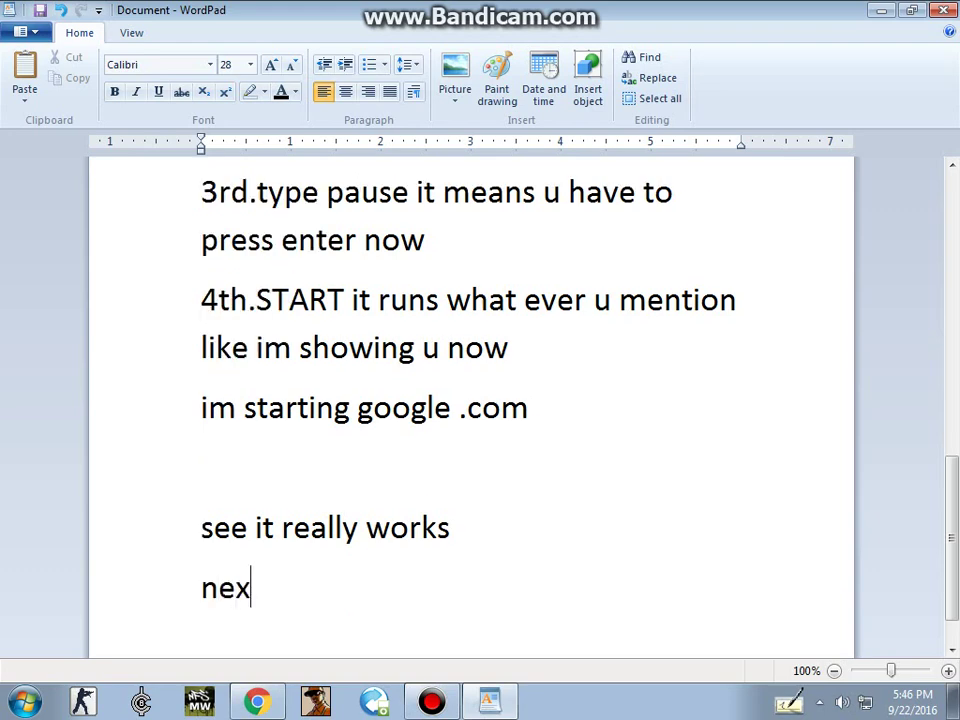
{"action": "type", "text": "t functions "}
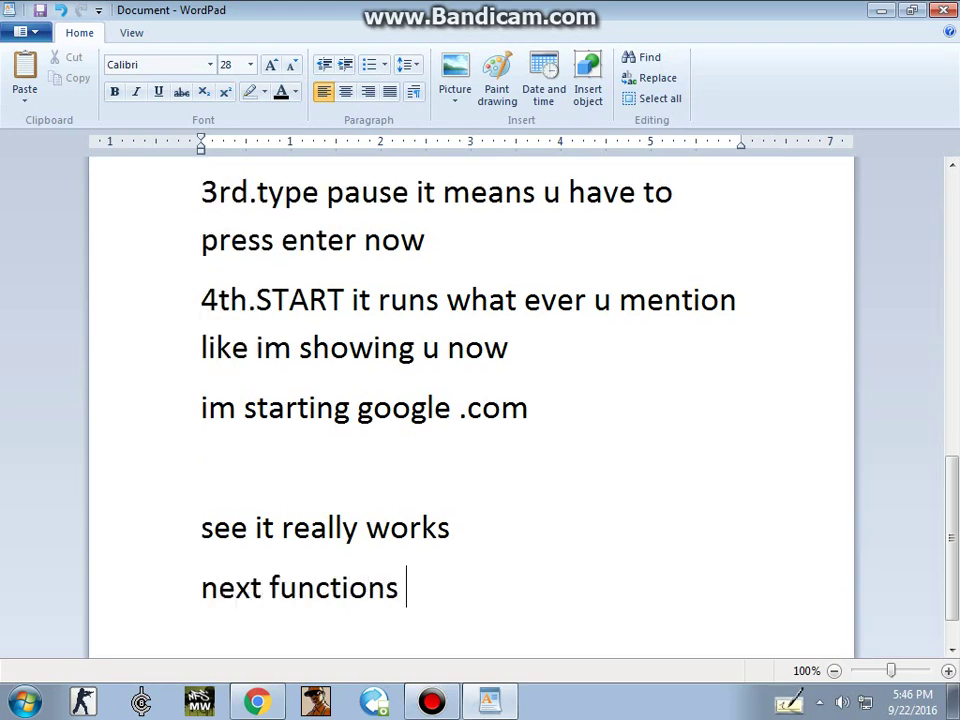
{"action": "type", "text": "i will show on "}
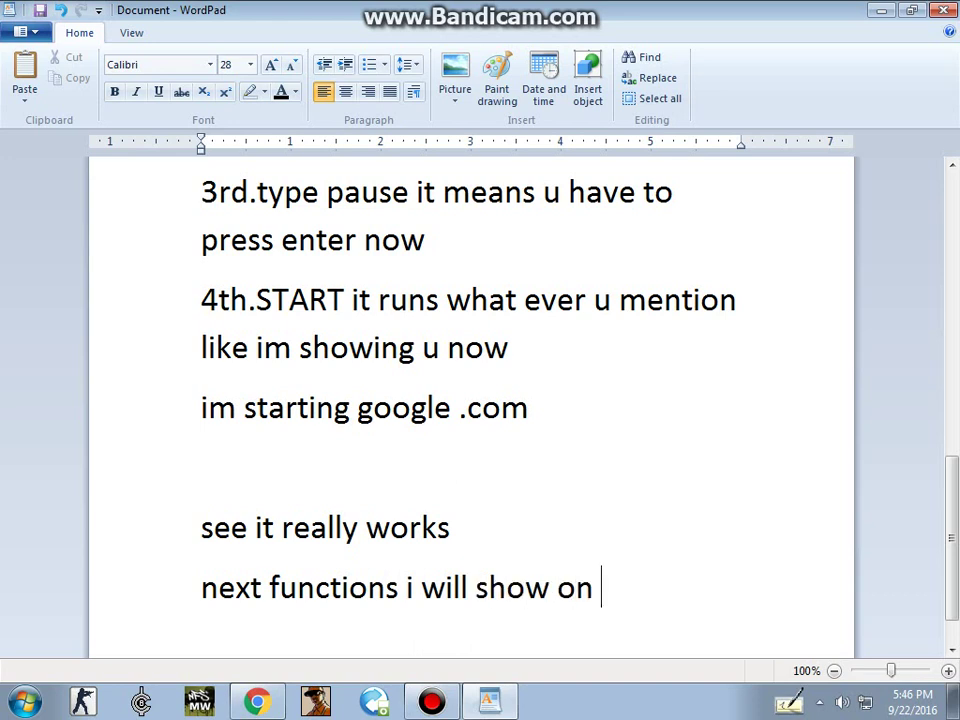
{"action": "type", "text": "my next"}
Finish the closing message asking viewers to like, subscribe, and comment about any problems they face.
{"action": "type", "text": "vid"}
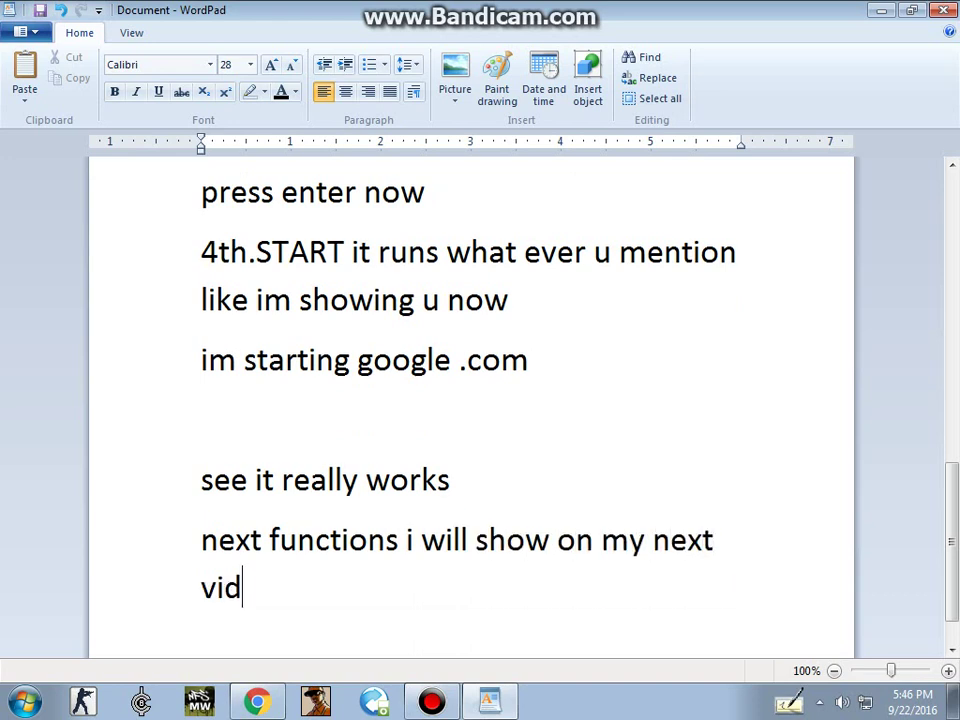
{"action": "type", "text": "eo "}
{"action": "type", "text": "Please Lik"}
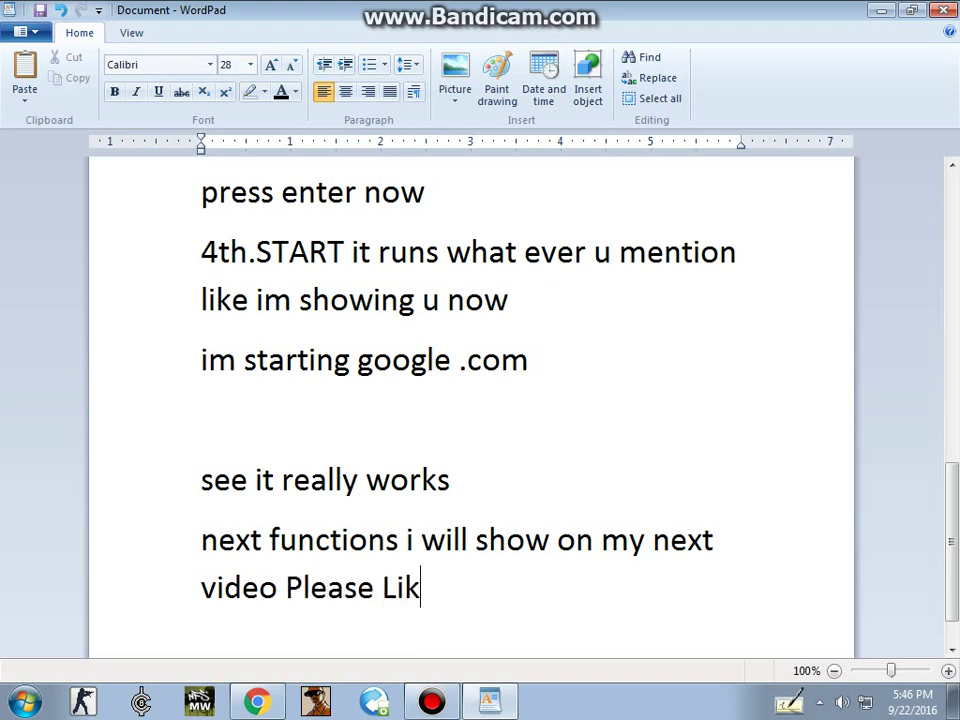
{"action": "type", "text": "e ANd Subc"}
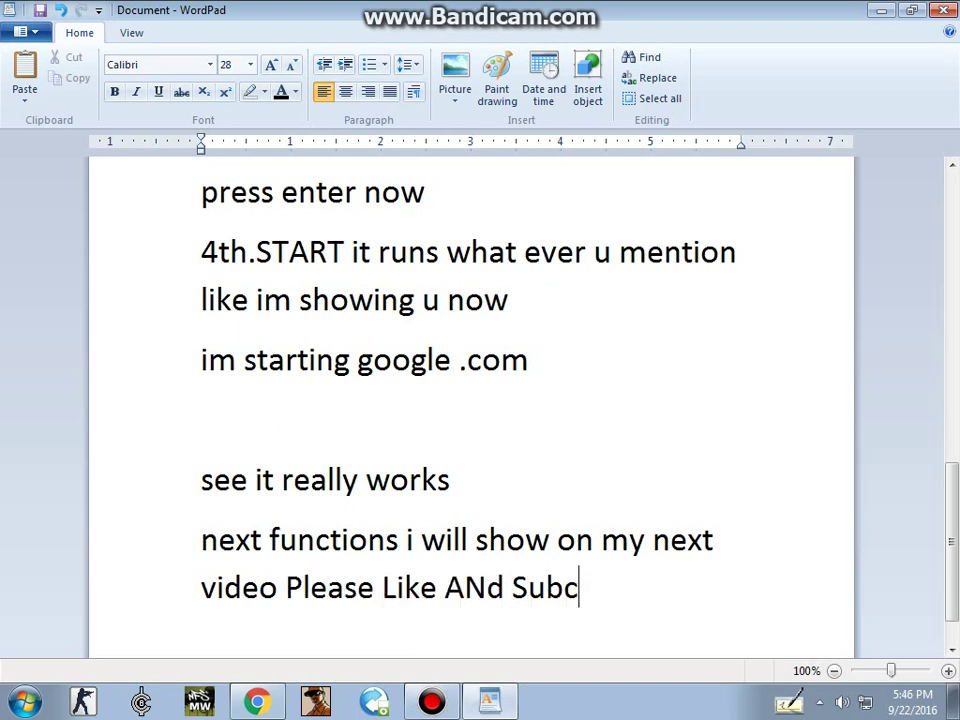
{"action": "type", "text": "ribe My Cha"}
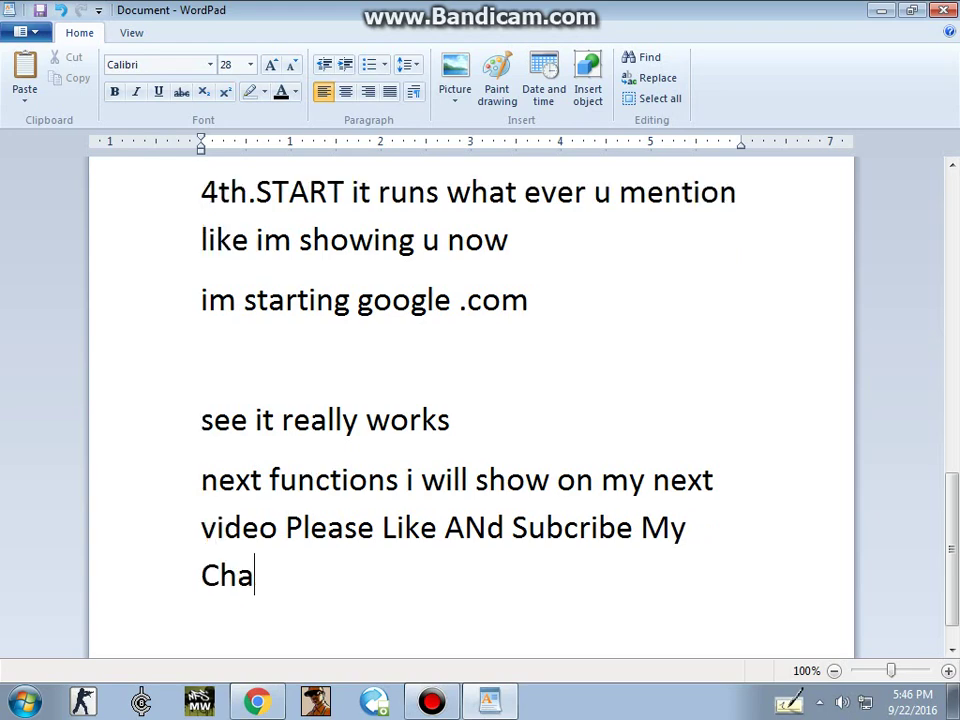
{"action": "type", "text": "nnel For All"}
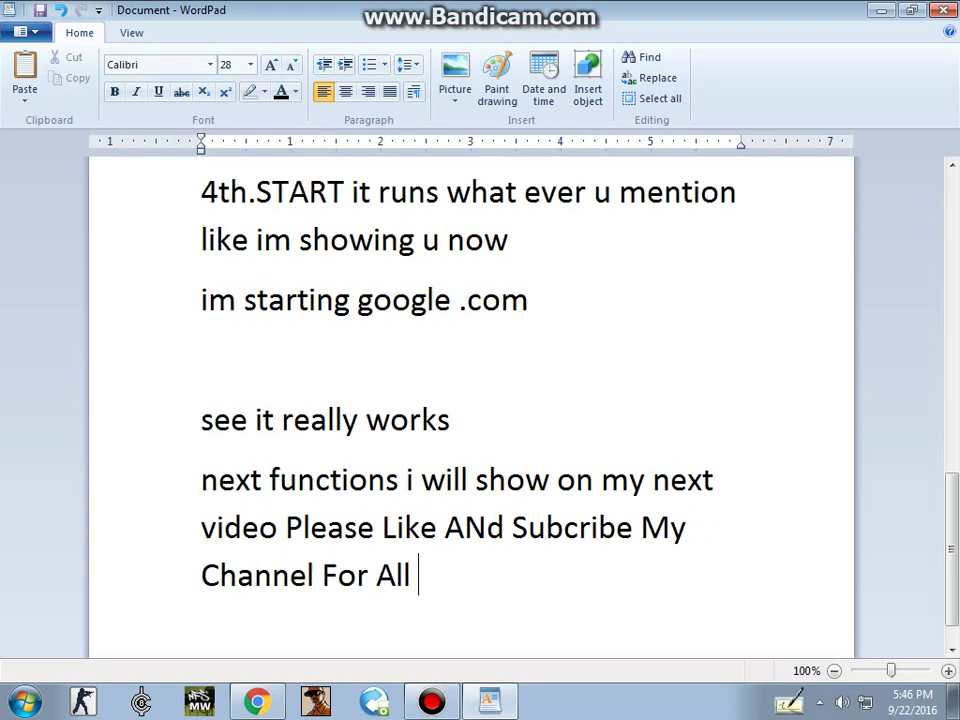
{"action": "type", "text": "Computer T"}
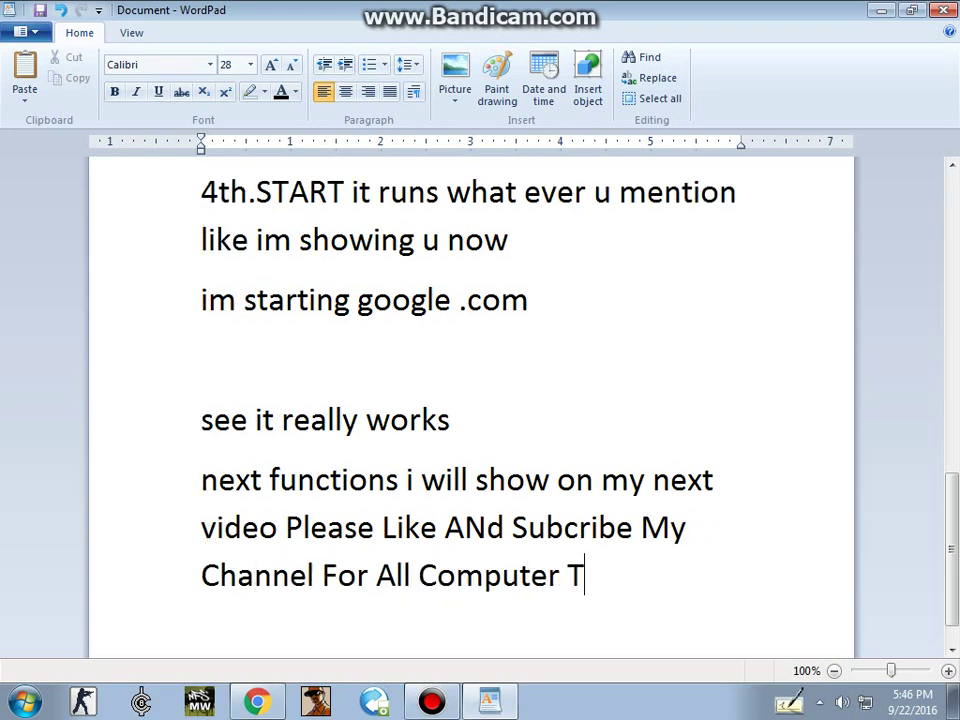
{"action": "key", "text": "BackSpace"}
{"action": "type", "text": "Knk"}
{"action": "key", "text": "BackSpace"}
{"action": "type", "text": "ow"}
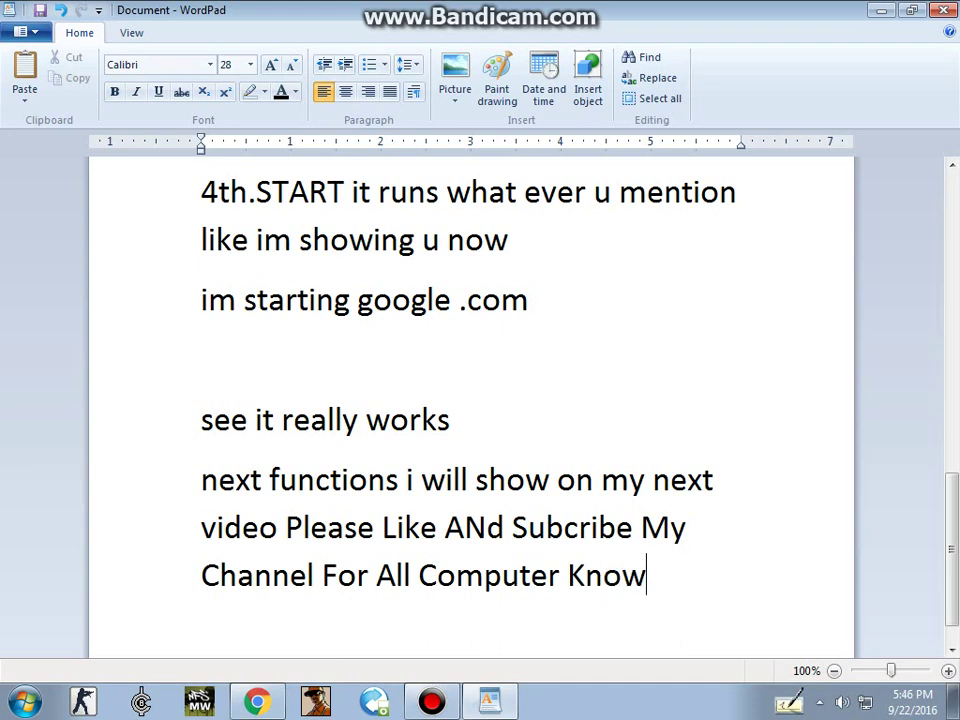
{"action": "type", "text": "ledge And"}
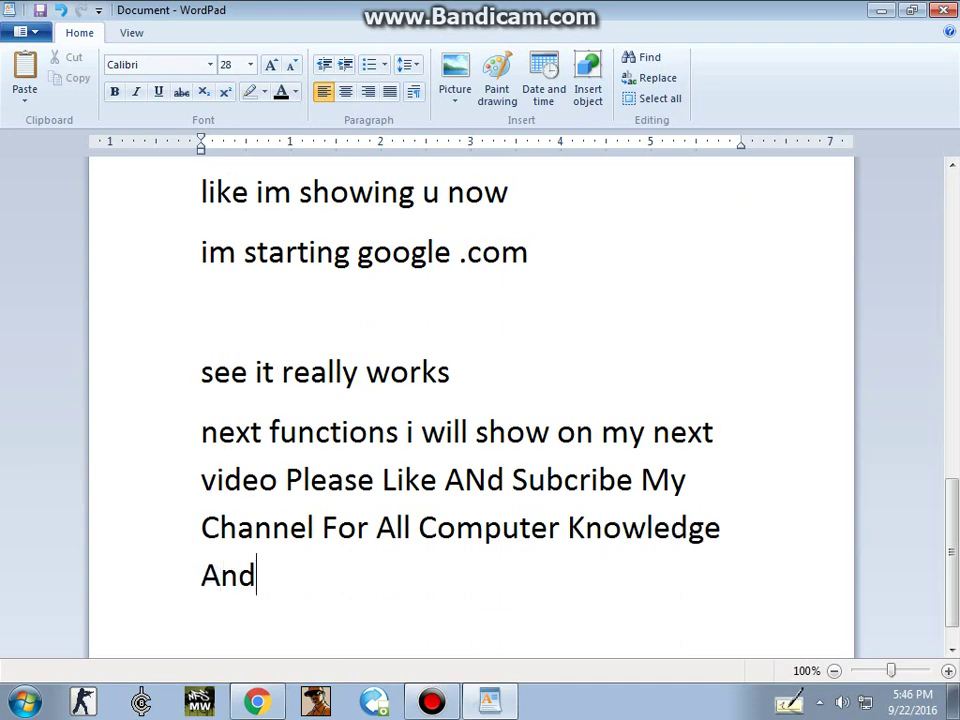
{"action": "type", "text": " Gaming Know"}
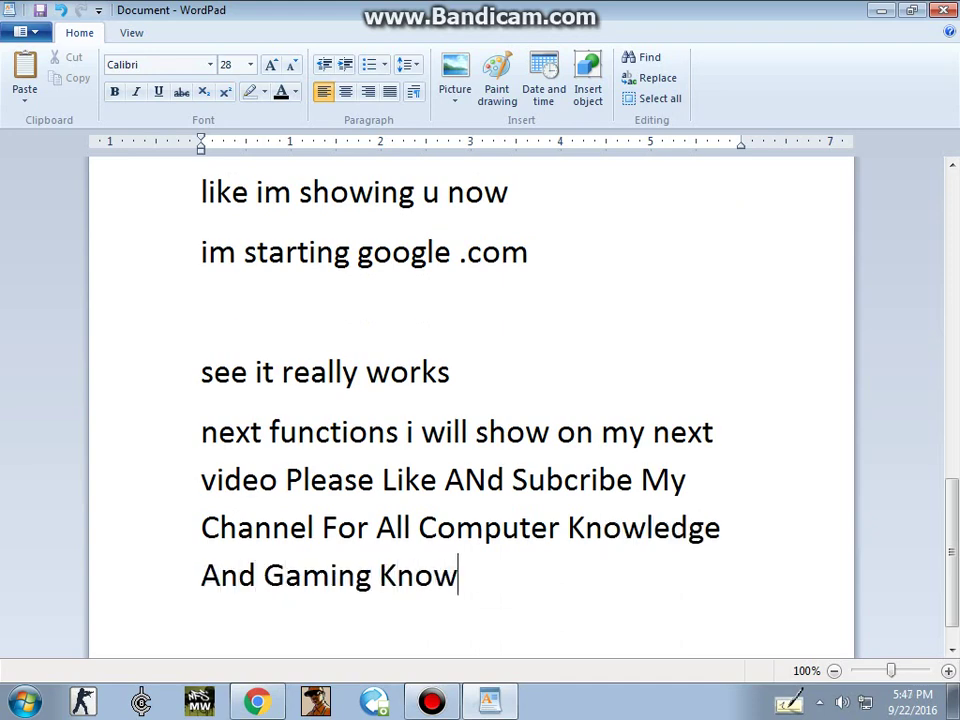
{"action": "type", "text": "ledge All T"}
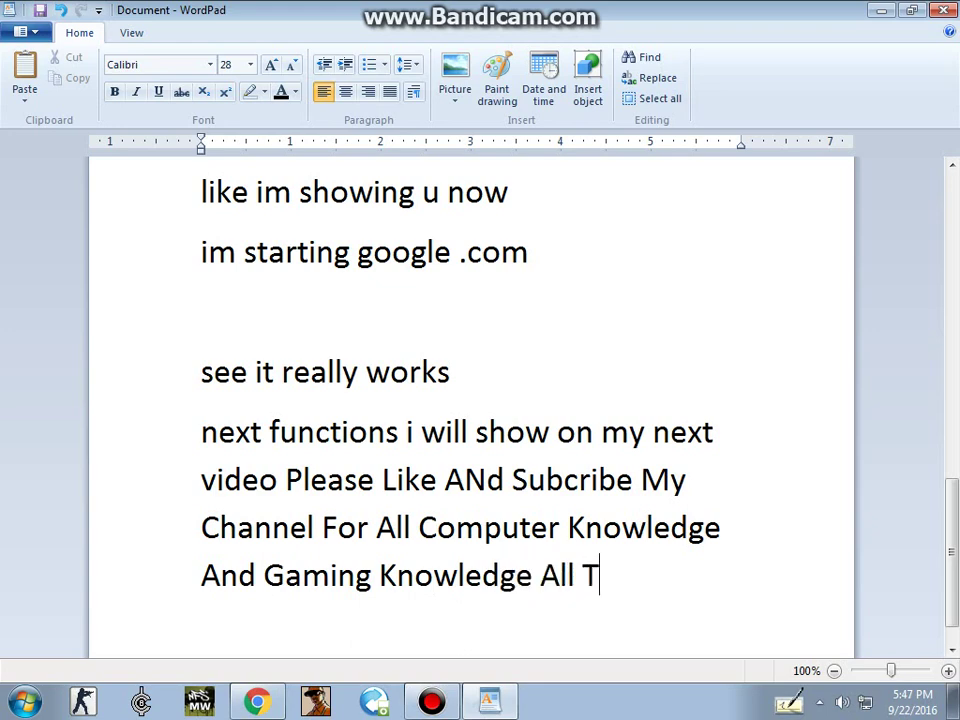
{"action": "type", "text": "hings Real"}
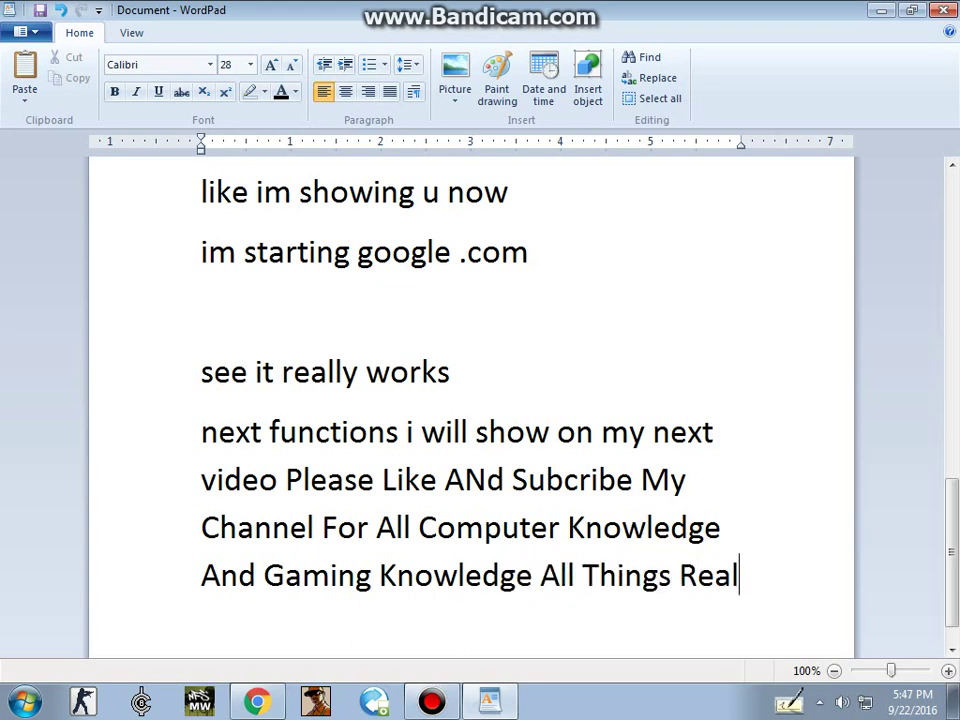
{"action": "type", "text": "t"}
{"action": "key", "text": "BackSpace"}
{"action": "key", "text": "BackSpace"}
{"action": "key", "text": "BackSpace"}
{"action": "type", "text": "lat"}
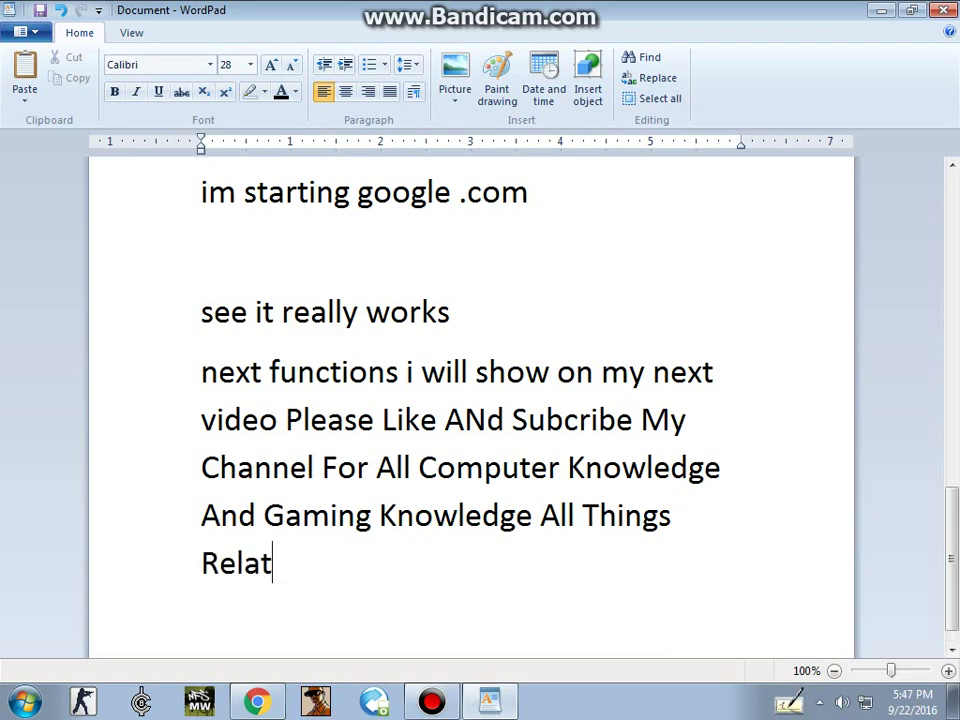
{"action": "type", "text": "ed About Co"}
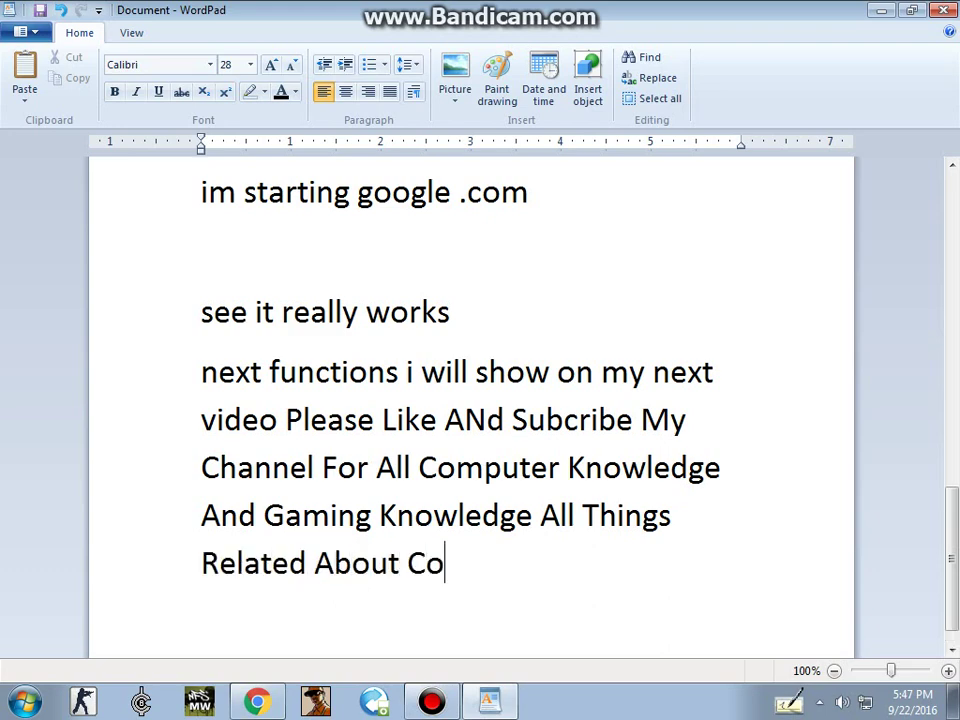
{"action": "type", "text": "mputer...."}
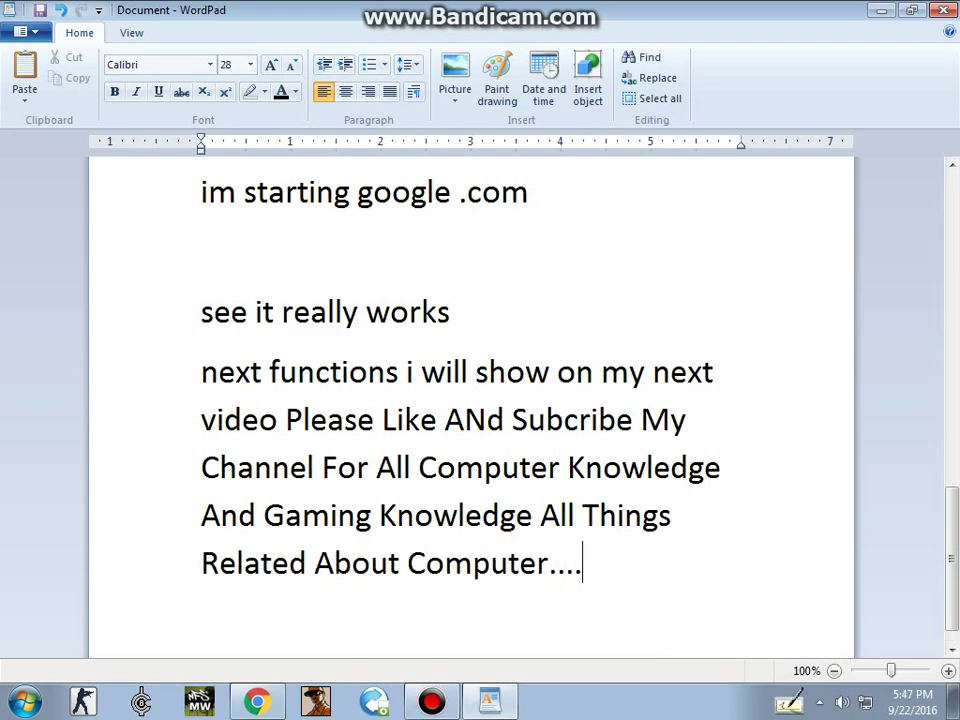
{"action": "type", "text": ". I Will"}
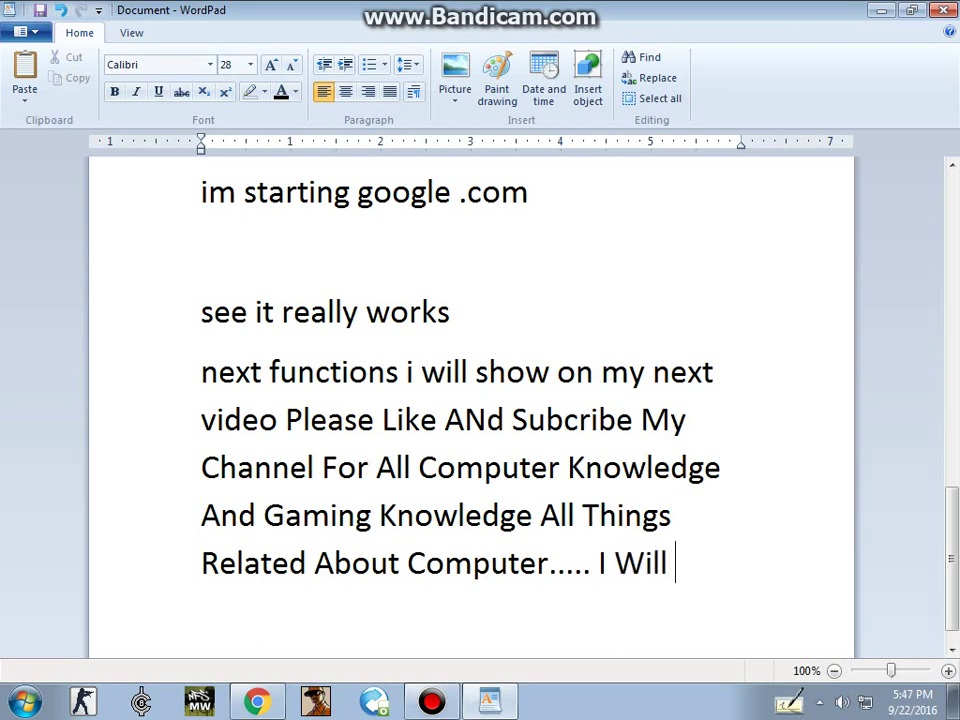
{"action": "type", "text": "U"}
{"action": "type", "text": "pload "}
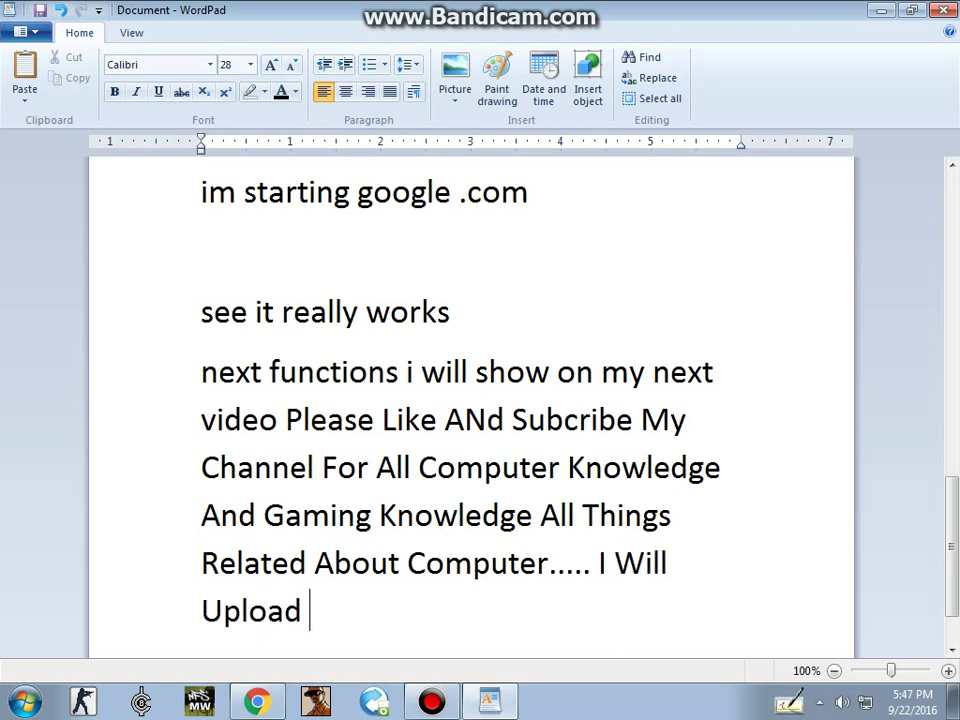
{"action": "type", "text": "IF U Hav"}
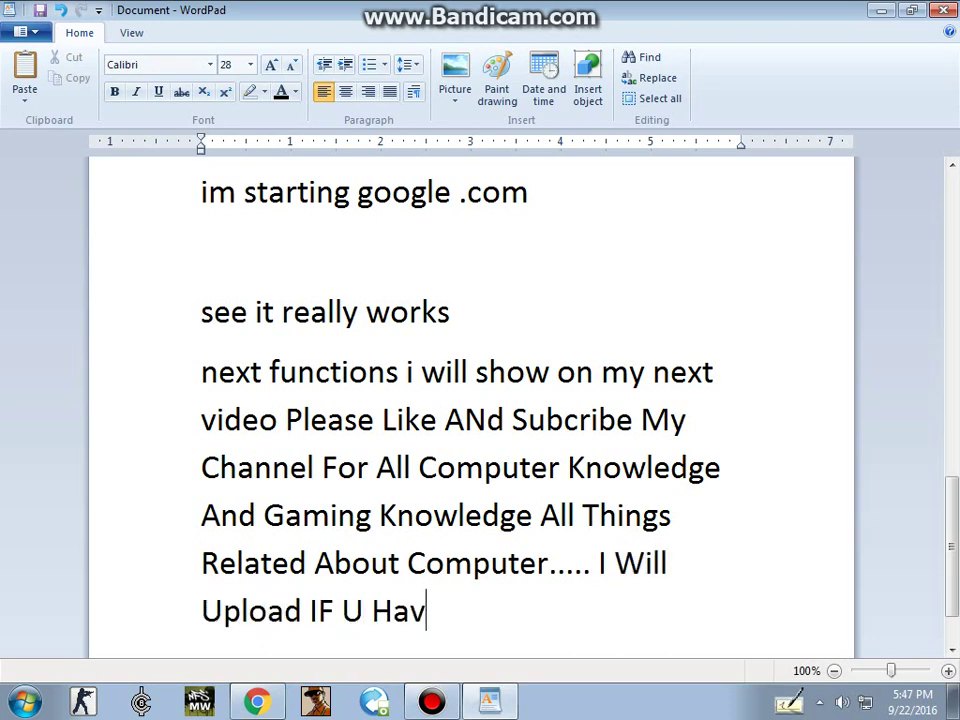
{"action": "key", "text": "BackSpace"}
{"action": "key", "text": "BackSpace"}
{"action": "key", "text": "BackSpace"}
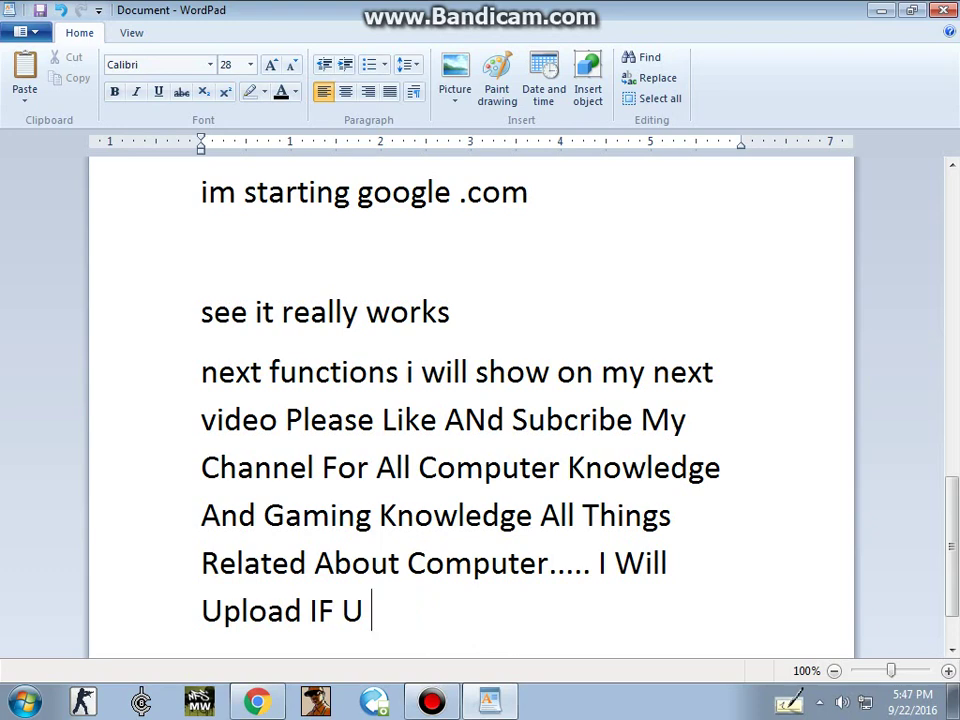
{"action": "type", "text": "facing "}
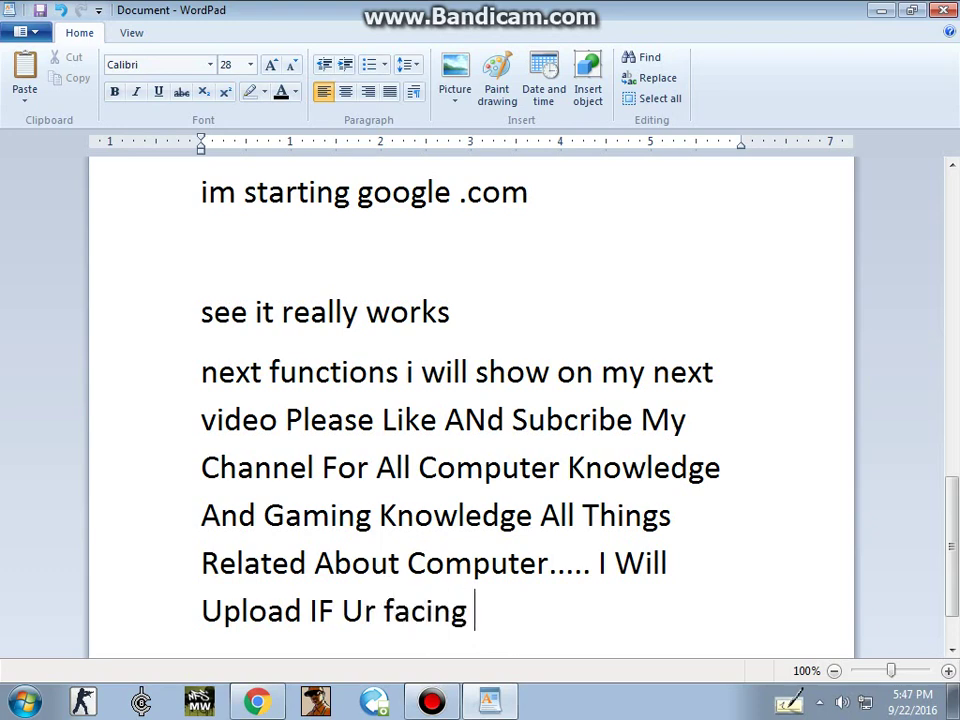
{"action": "type", "text": "any proble"}
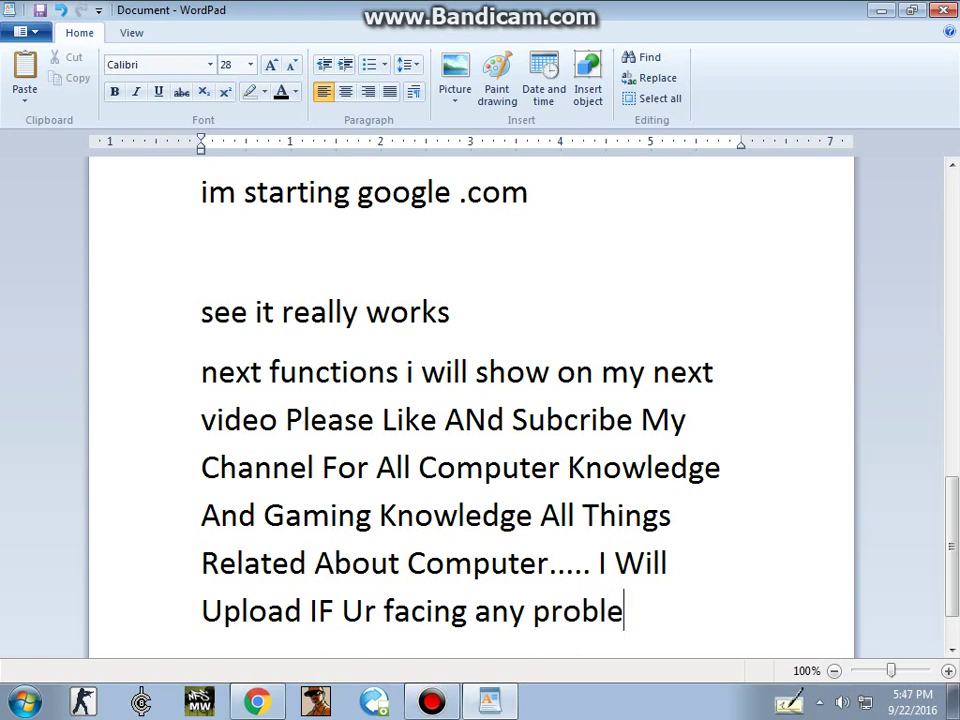
{"action": "type", "text": "m then comment i "}
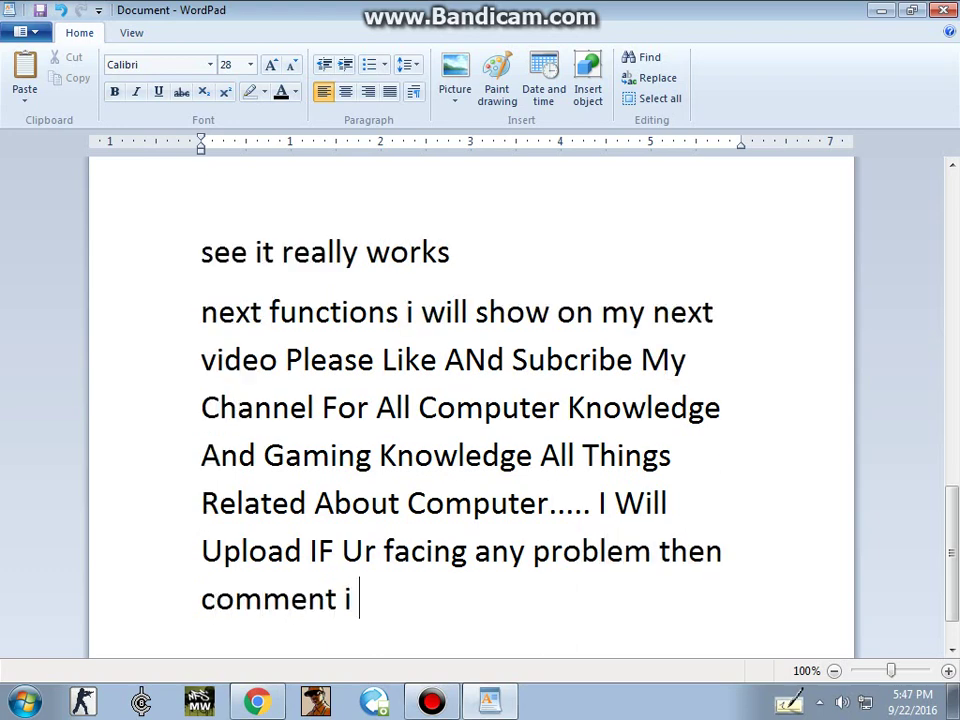
{"action": "type", "text": "will reply ver"}
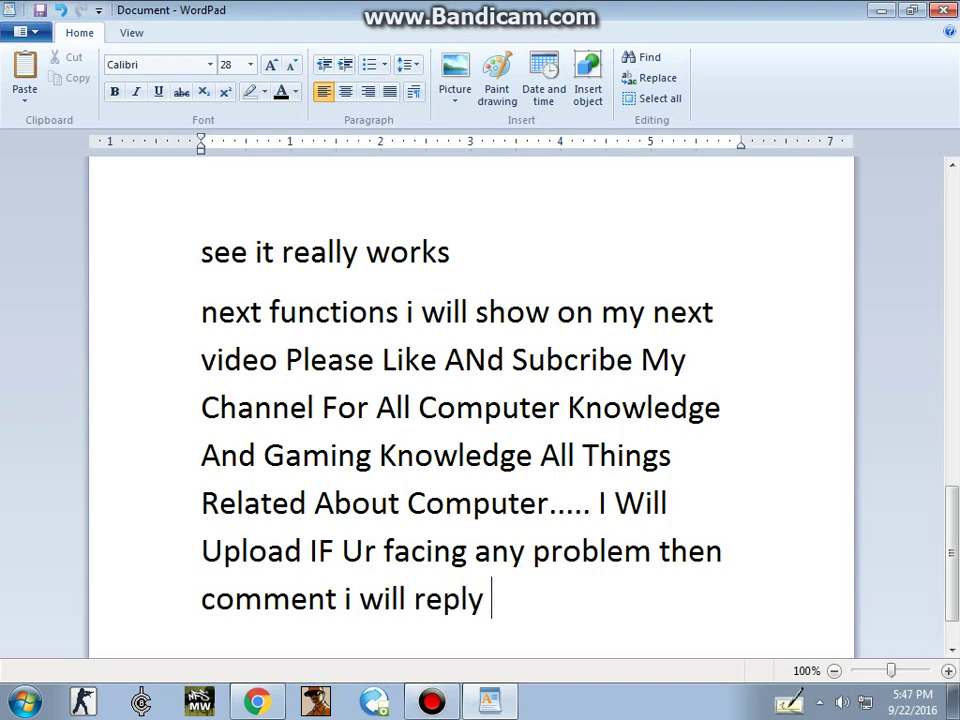
{"action": "type", "text": "y soo"}
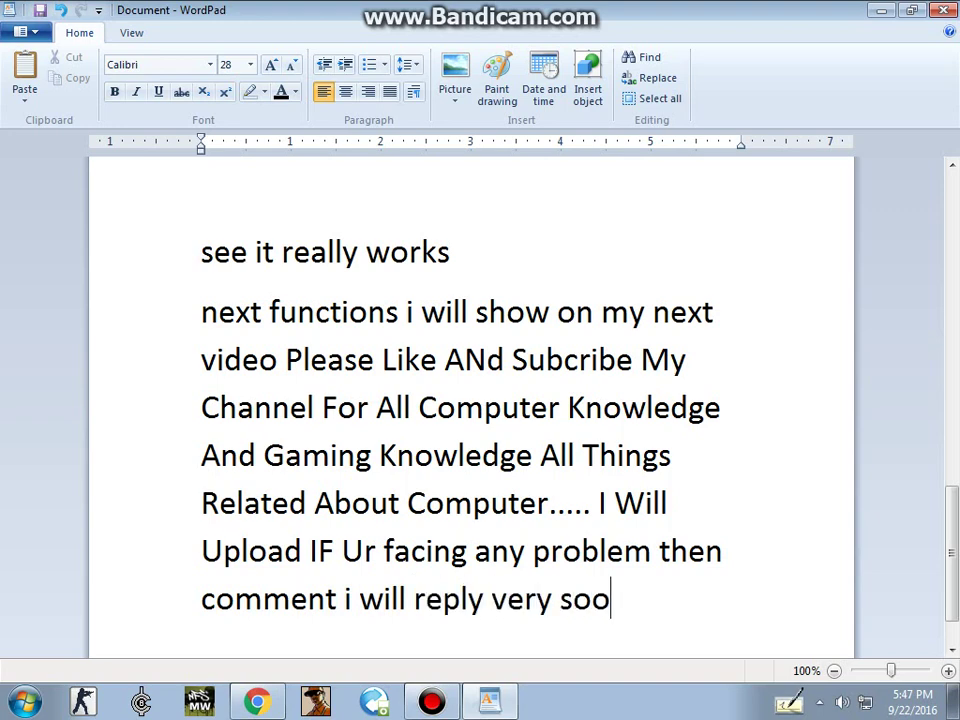
{"action": "type", "text": "n thanks"}
Add a hashtag signature line below the message, select all, then close WordPad without saving.
{"action": "key", "text": "Return"}
{"action": "key", "text": "Return"}
{"action": "key", "text": "Return"}
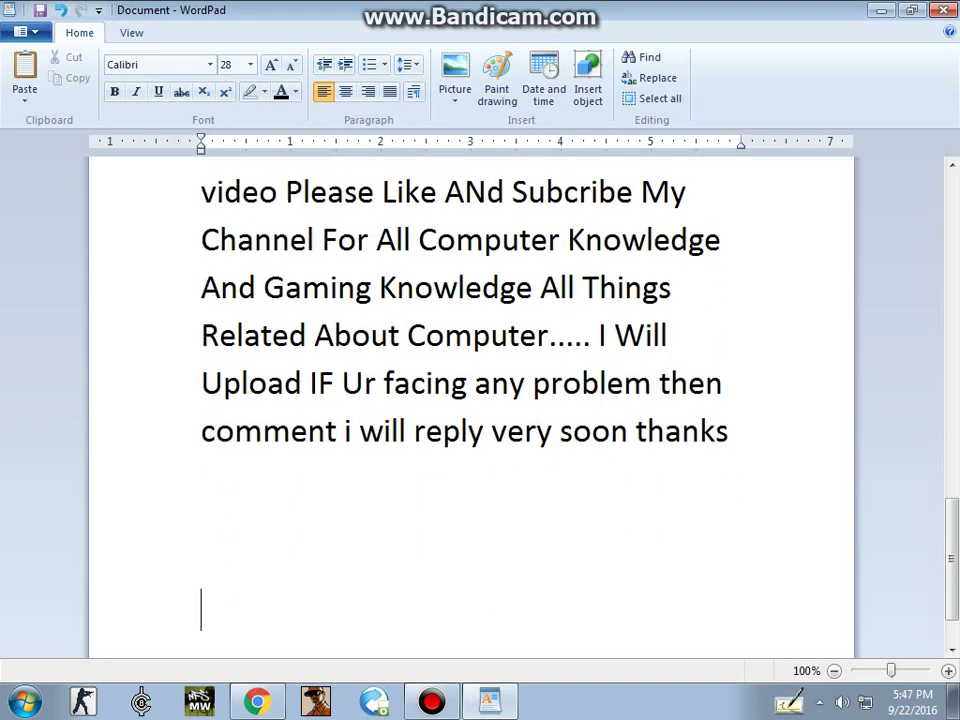
{"action": "type", "text": "#xcorp"}
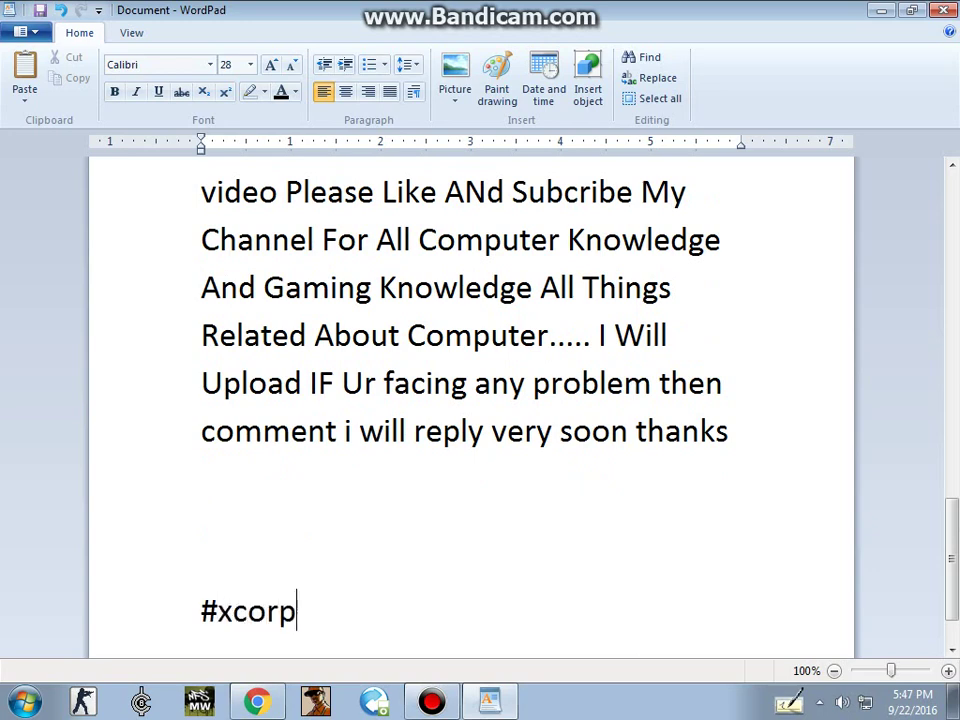
{"action": "type", "text": "ian wasi"}
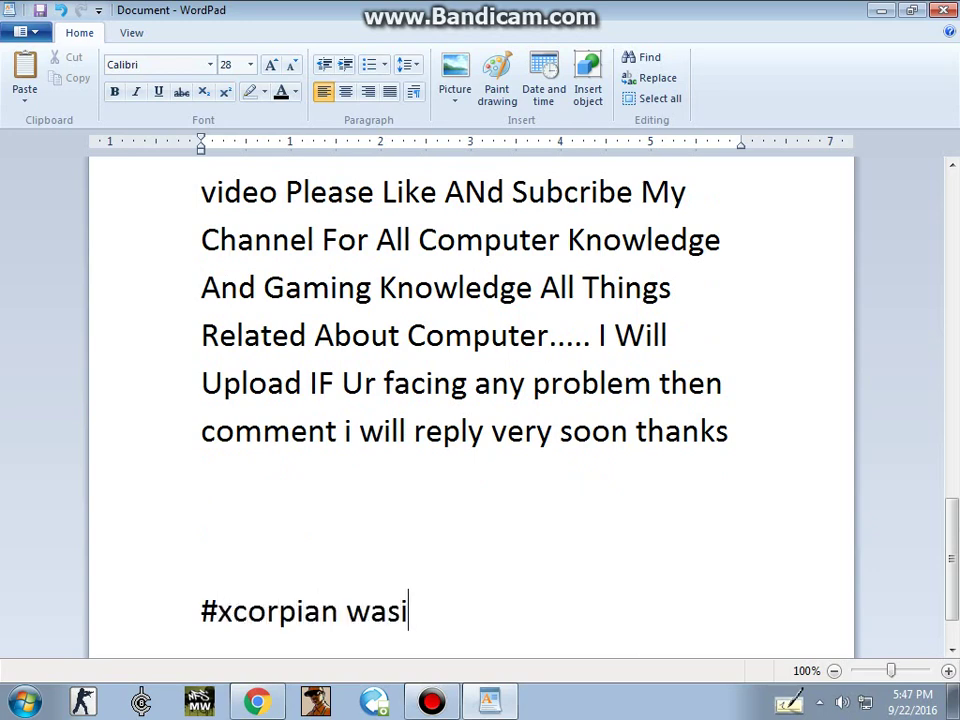
{"action": "type", "text": "f"}
{"action": "key", "text": "Return"}
{"action": "key", "text": "Return"}
{"action": "key", "text": "ctrl+a"}
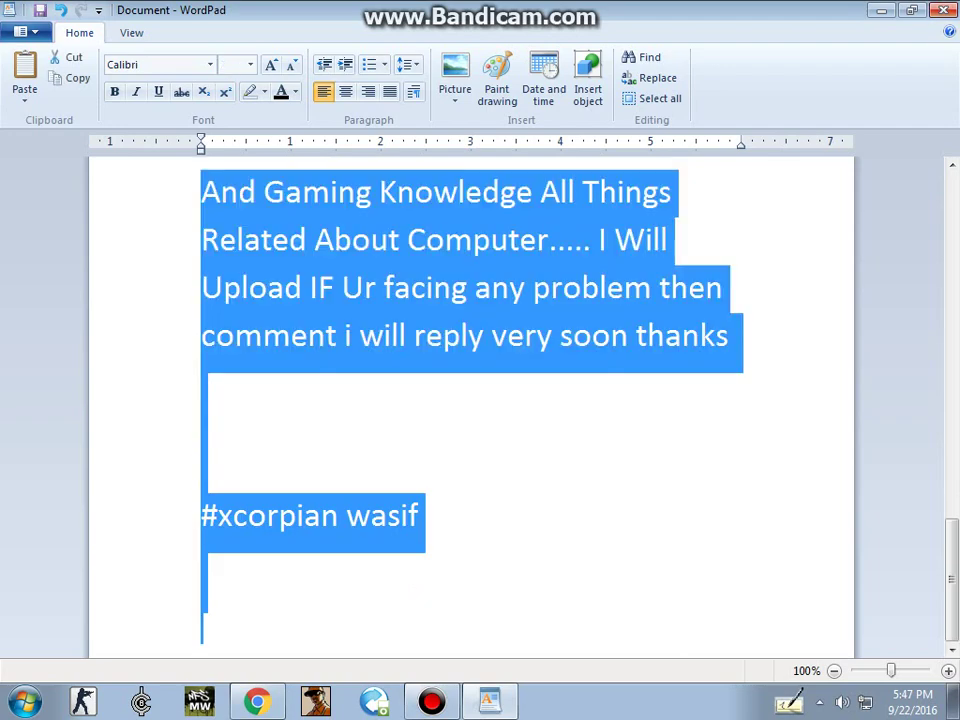
{"action": "key", "text": "alt+F4"}
{"action": "key", "text": "n"}
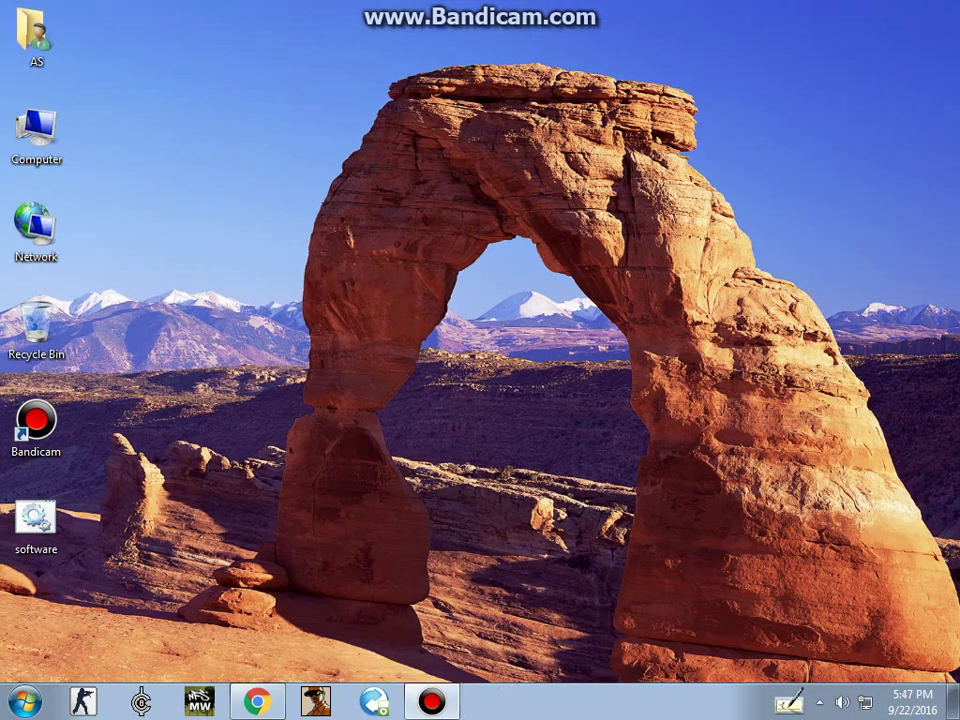